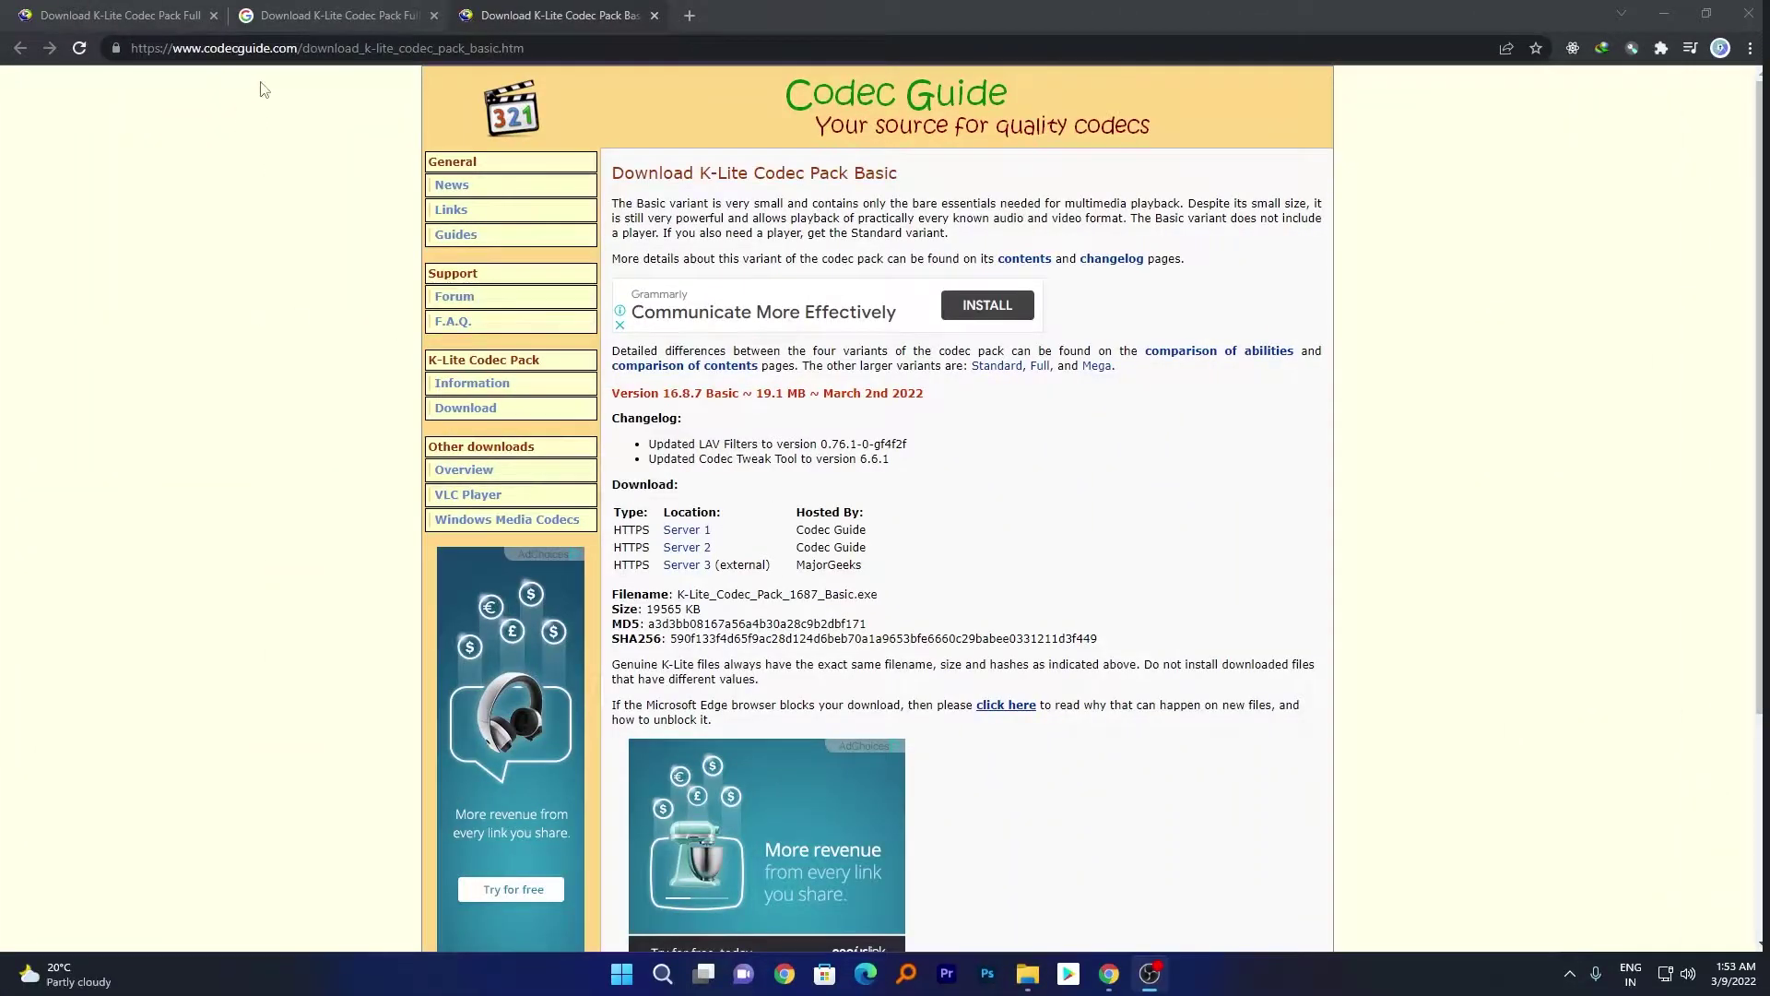
Close both 'Download K-Lite Codec Pack Full' tabs, leaving only the Basic download page
left_click(435, 16)
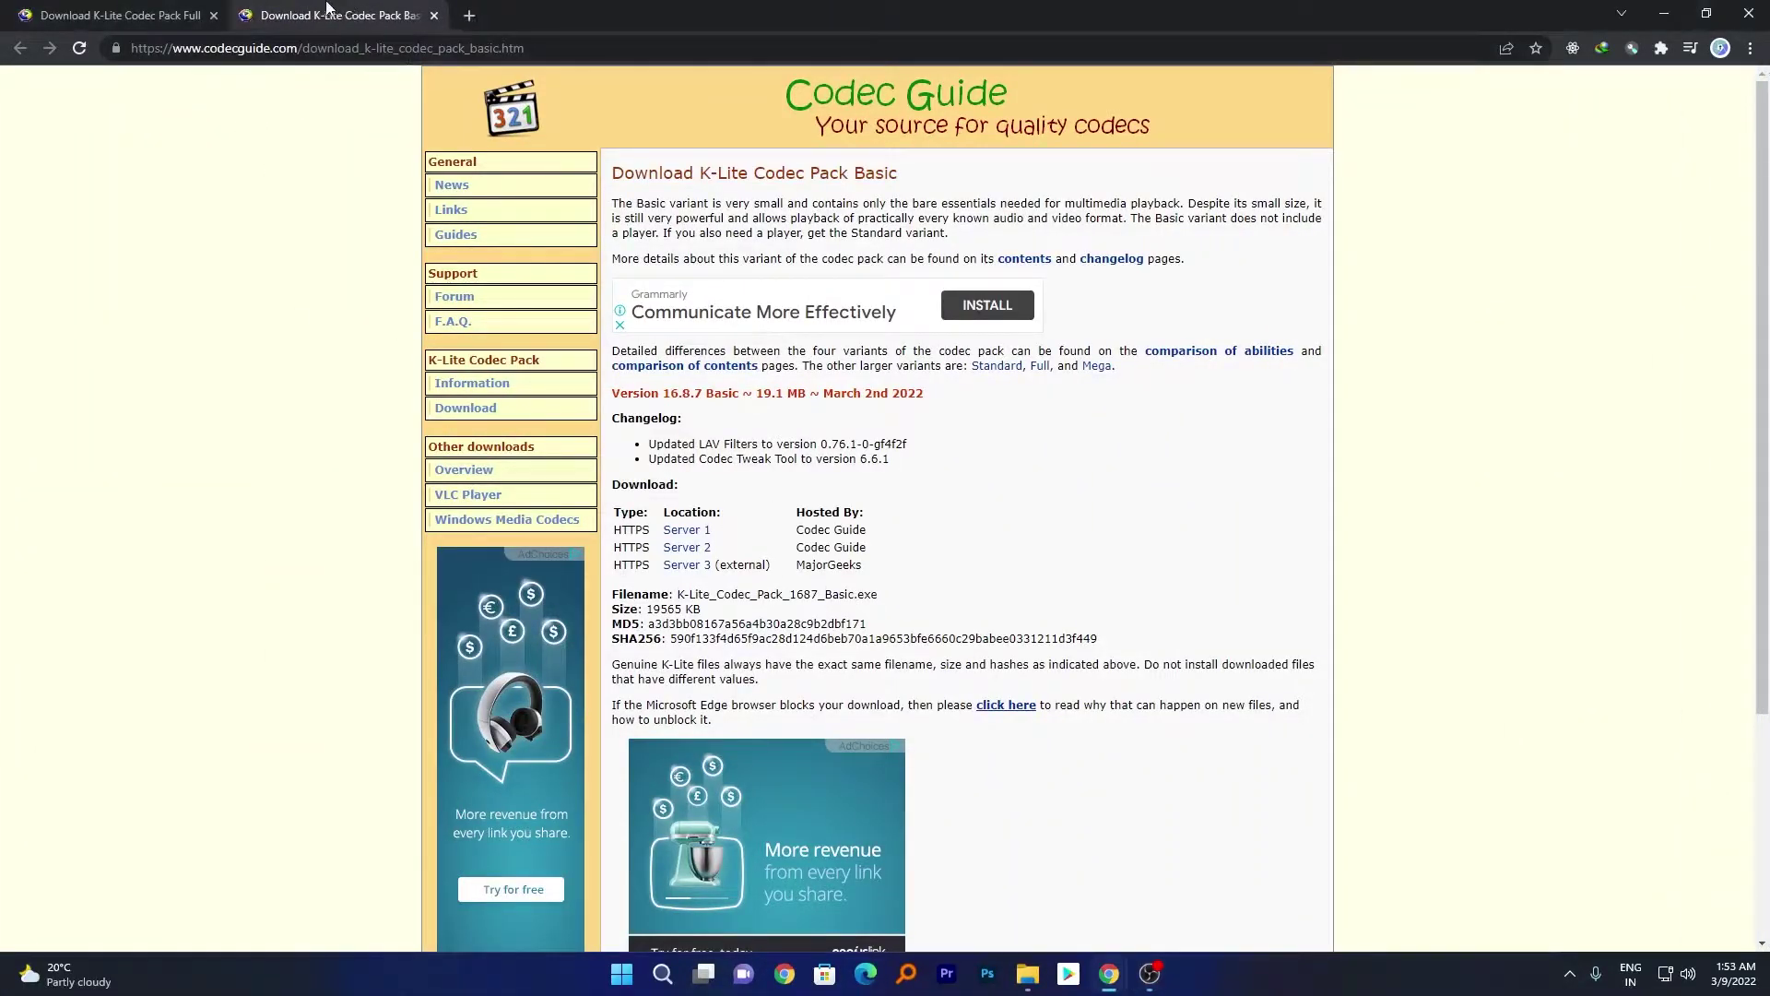
left_click(215, 16)
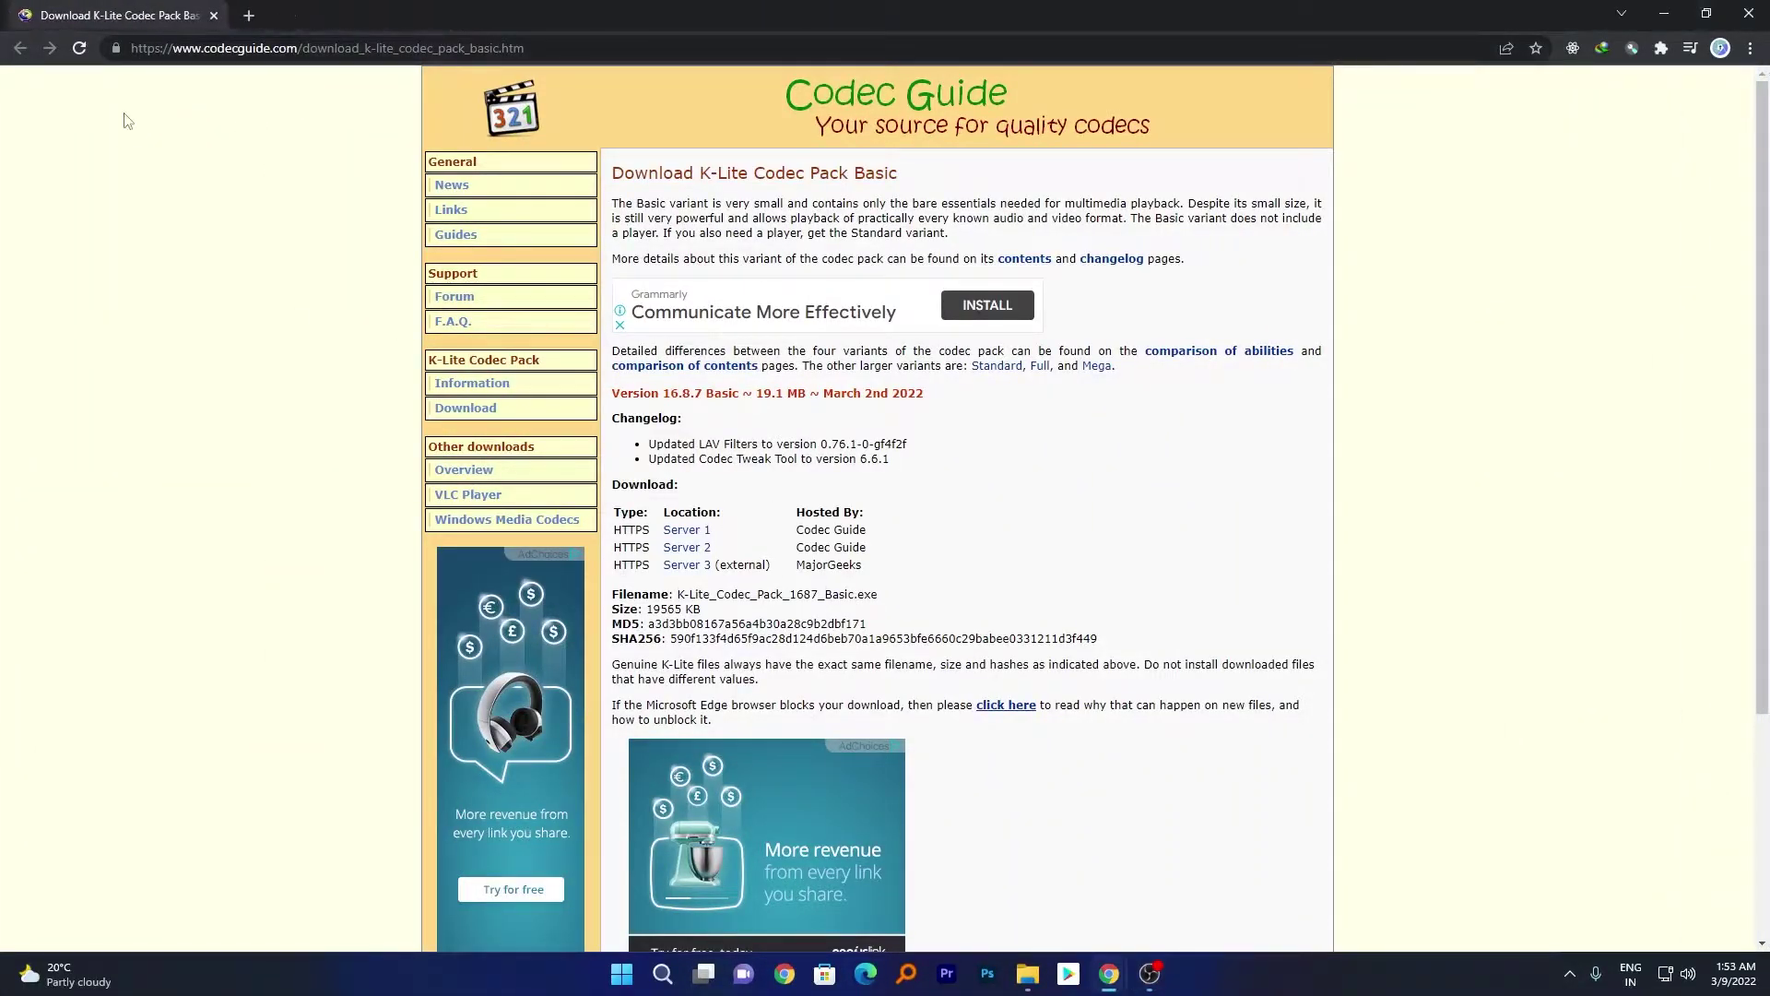
Download K-Lite_Codec_Pack_1687_Basic.exe (19.10 MB) from Server 1 through Internet Download Manager
left_click(706, 530)
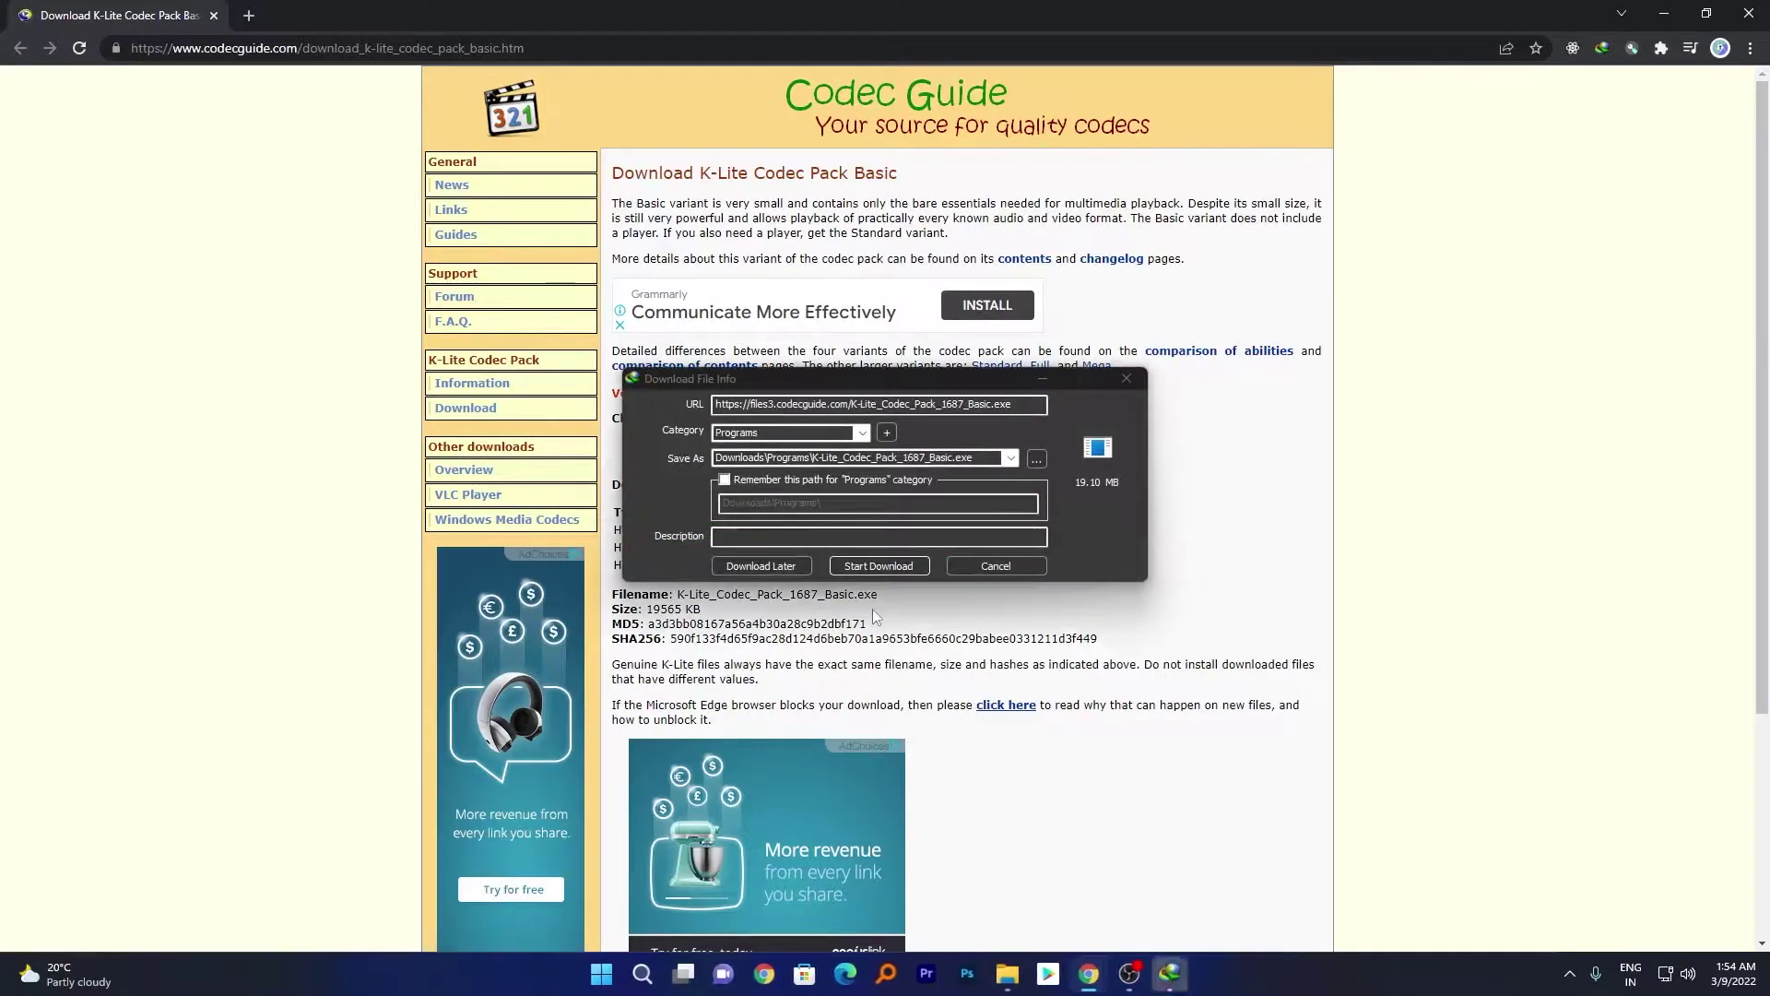
left_click(890, 570)
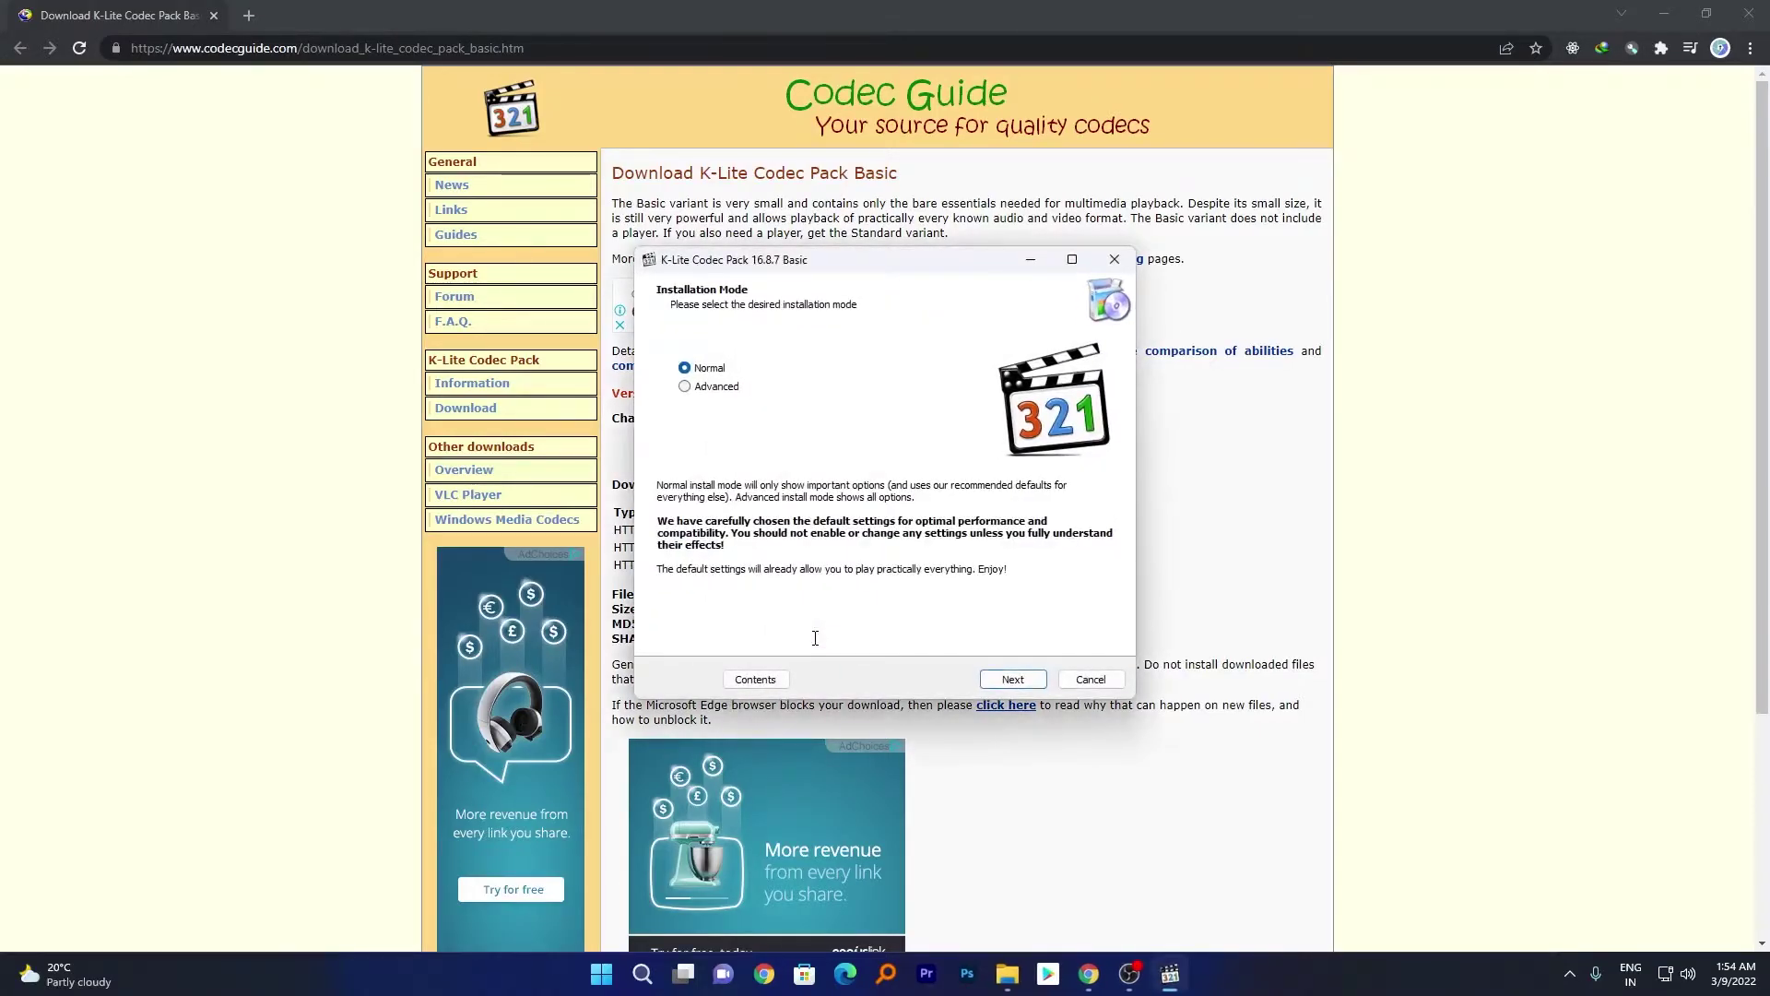
Choose Advanced installation mode and set Windows Media Player as the preferred video player
left_click(691, 388)
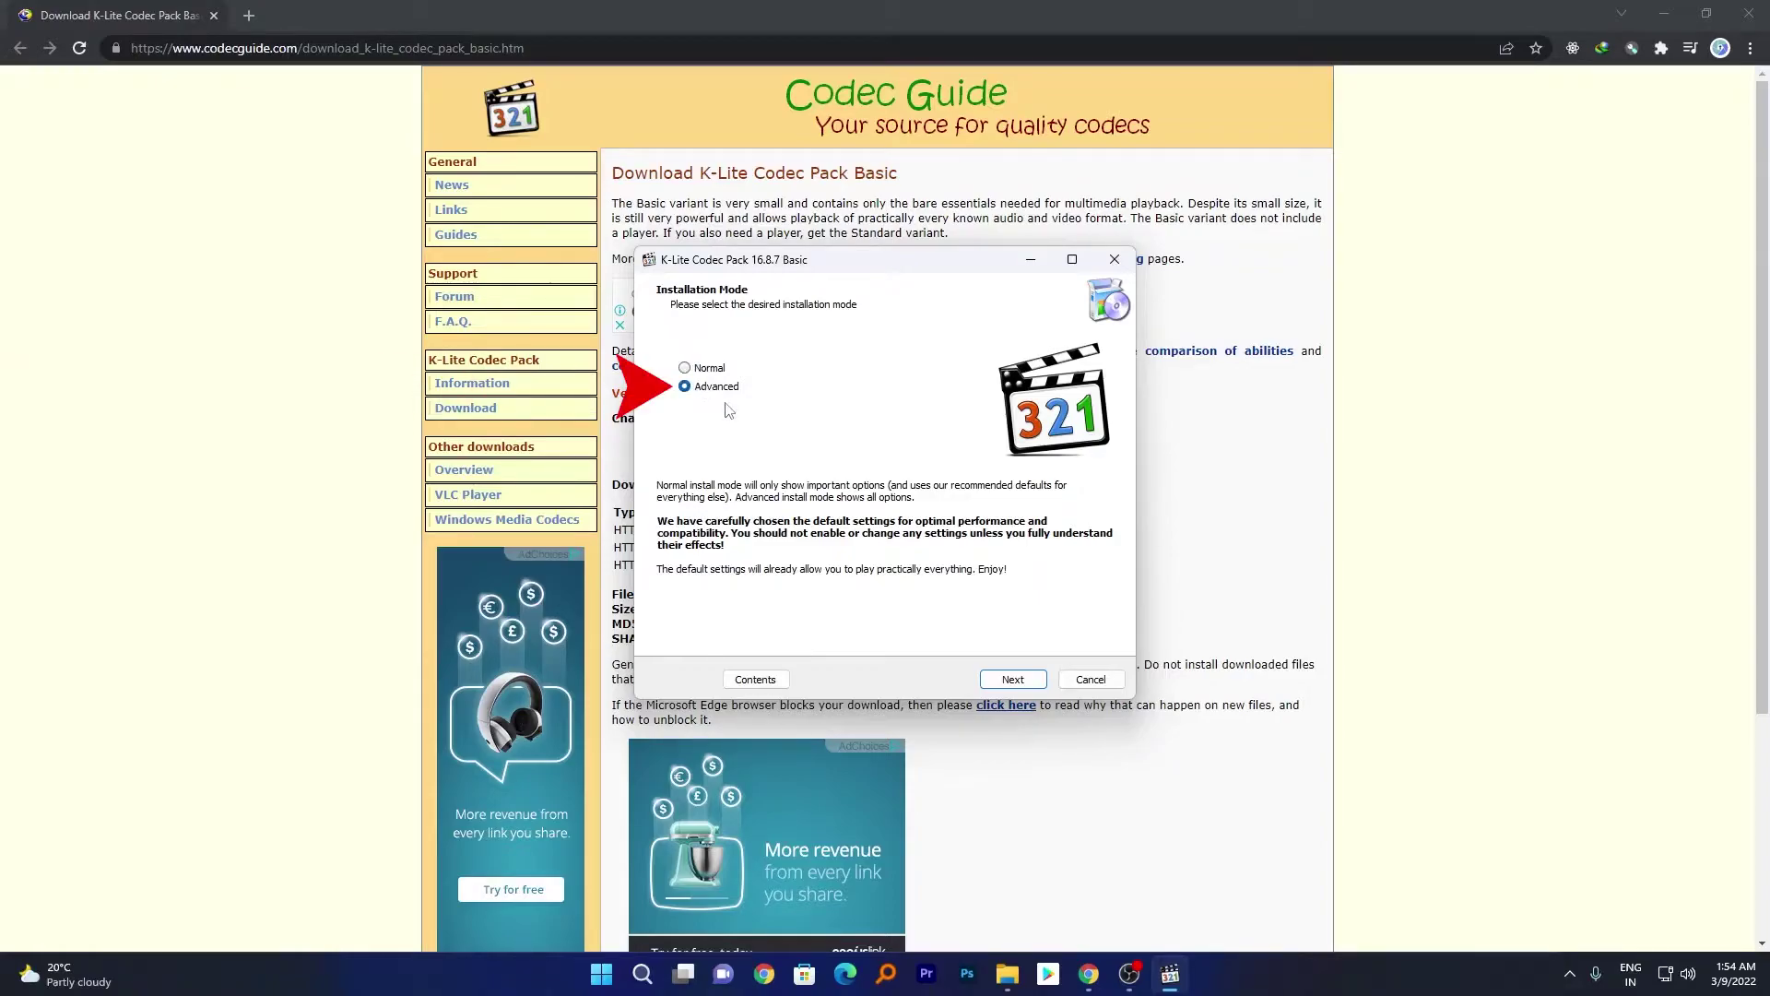
left_click(1019, 679)
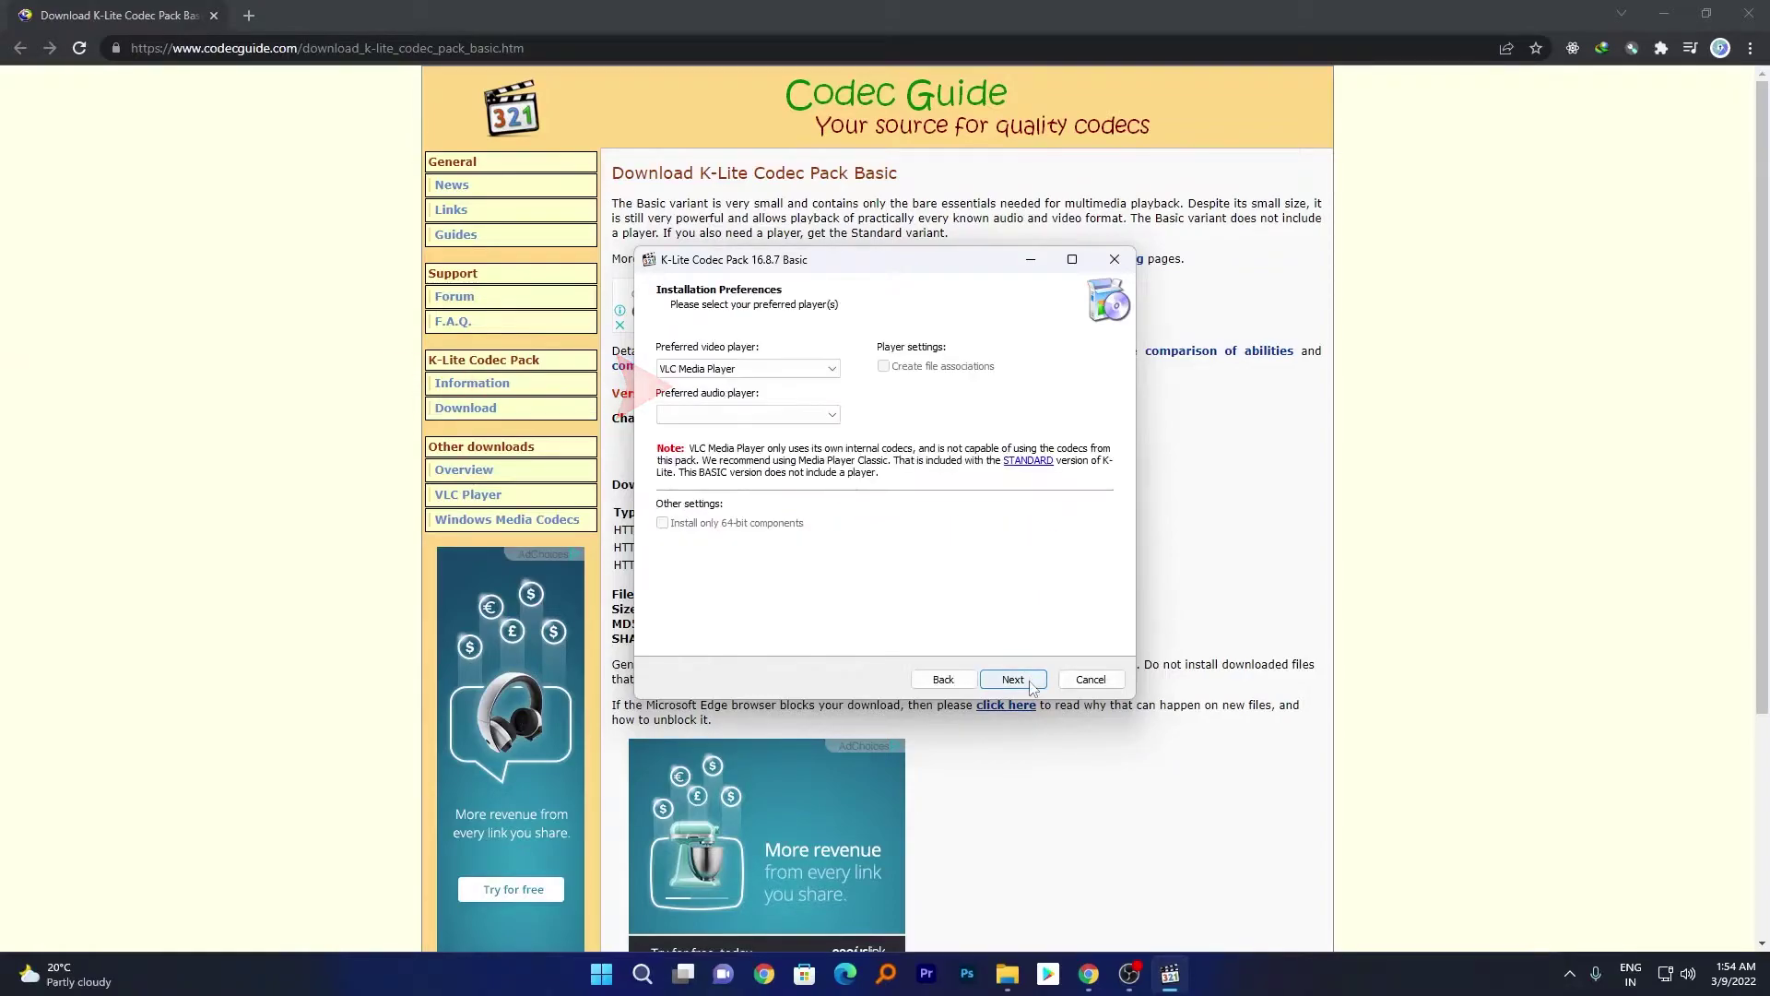
left_click(808, 372)
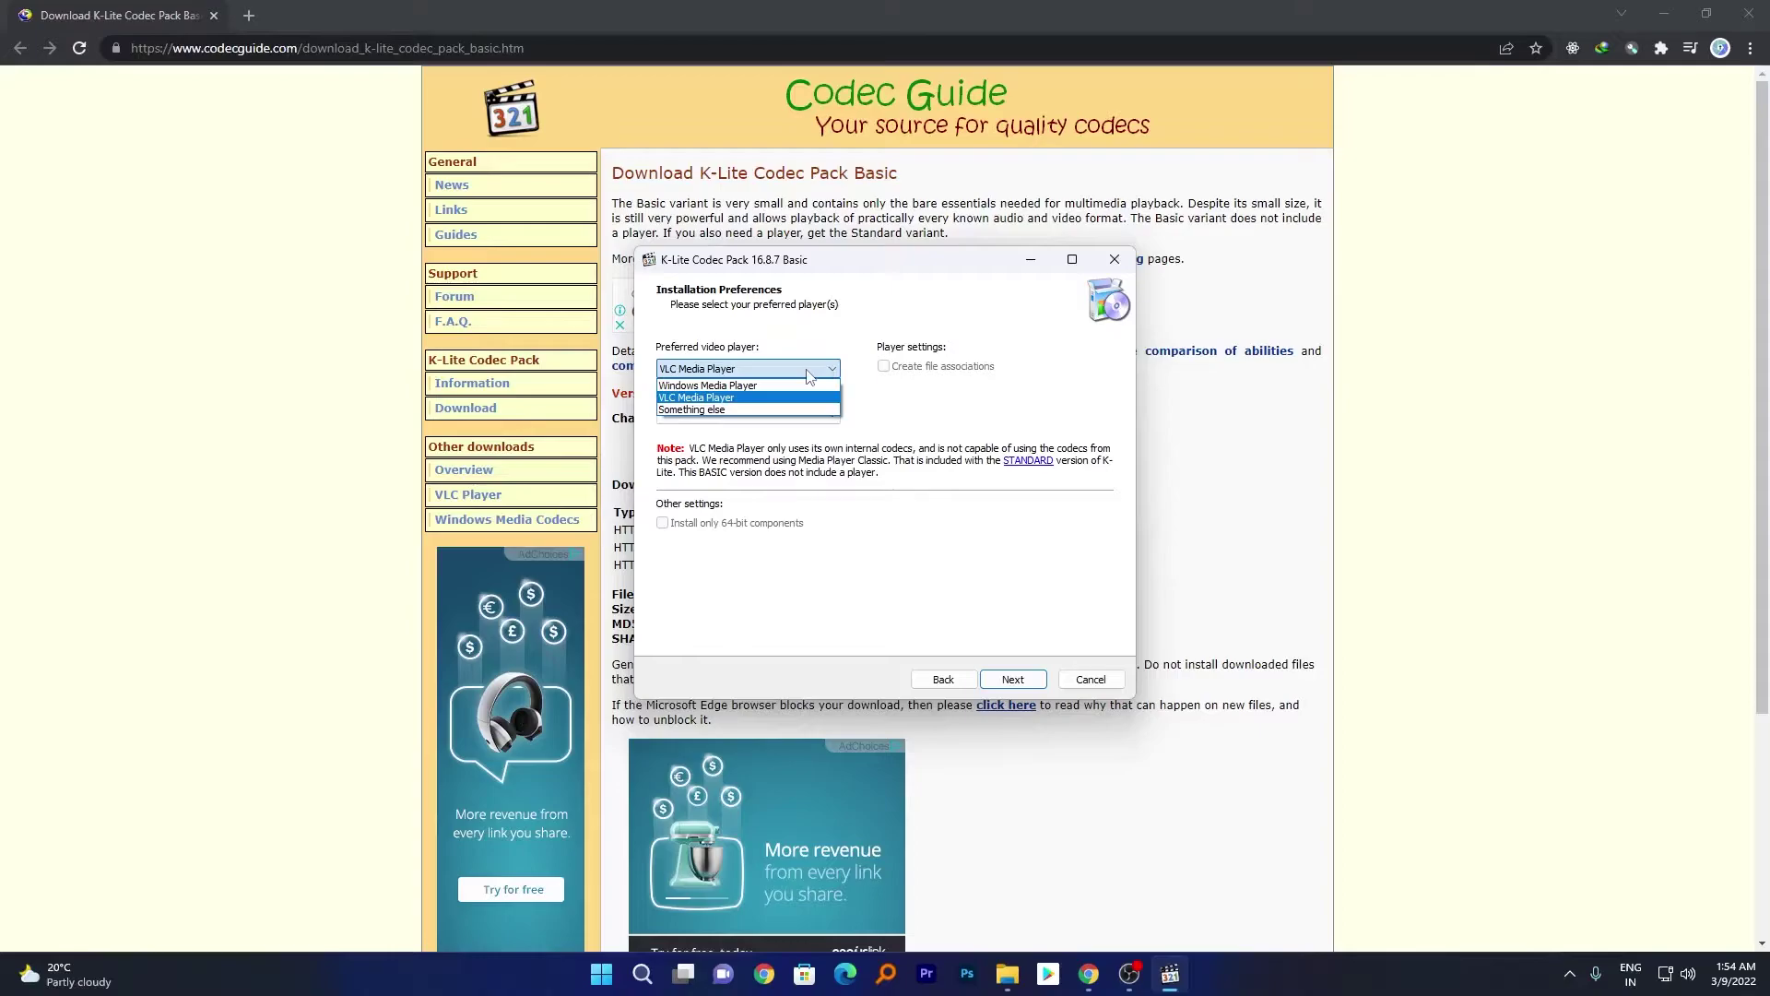
left_click(796, 387)
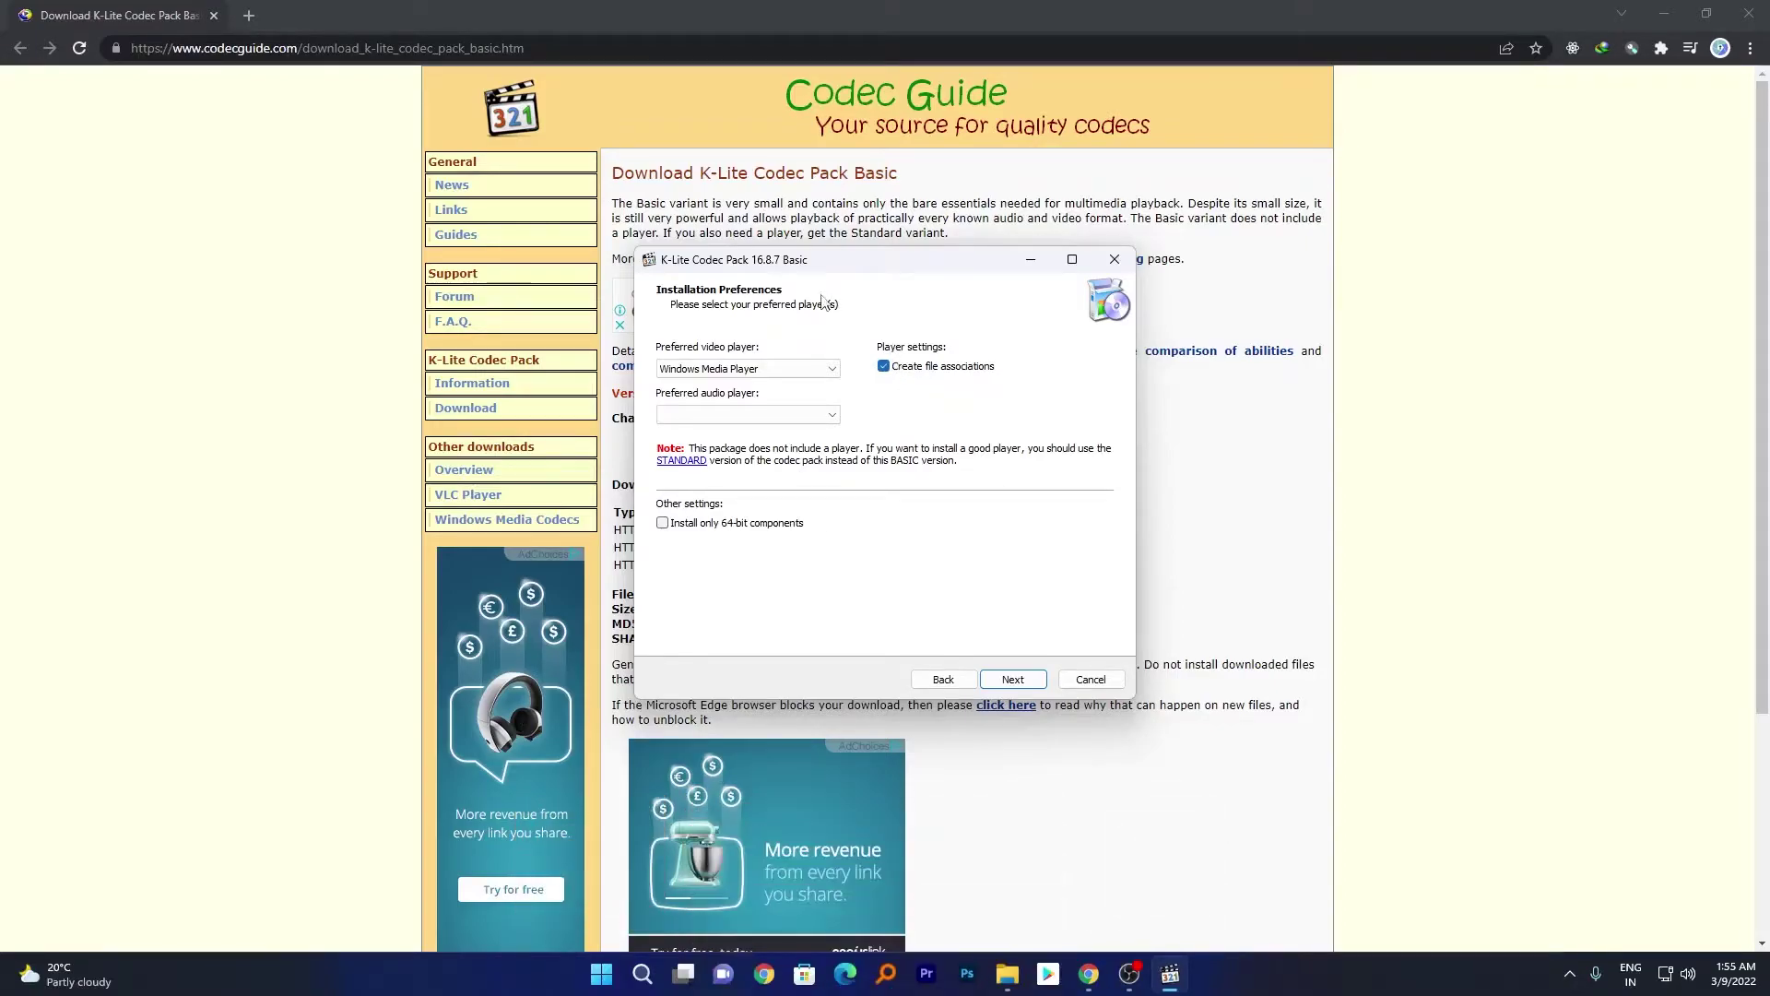
left_click(811, 368)
left_click(811, 368)
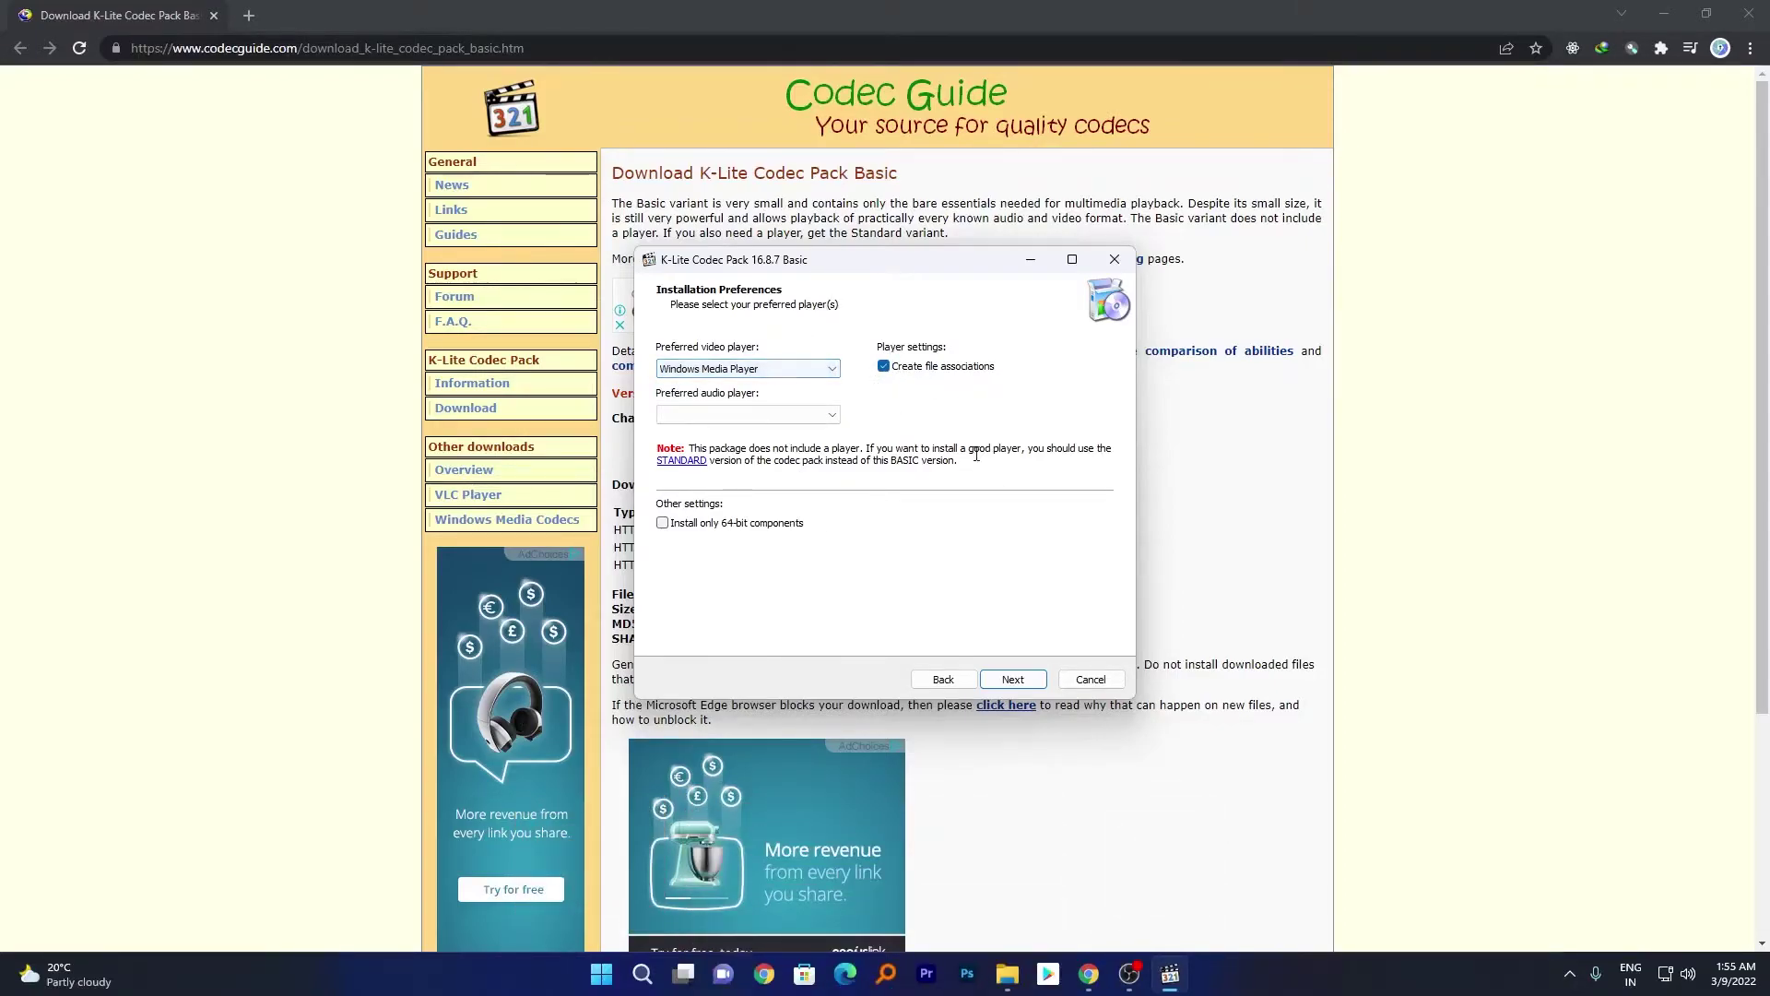
Set Windows Media Player as the preferred audio player and install only 64-bit components
left_click(811, 416)
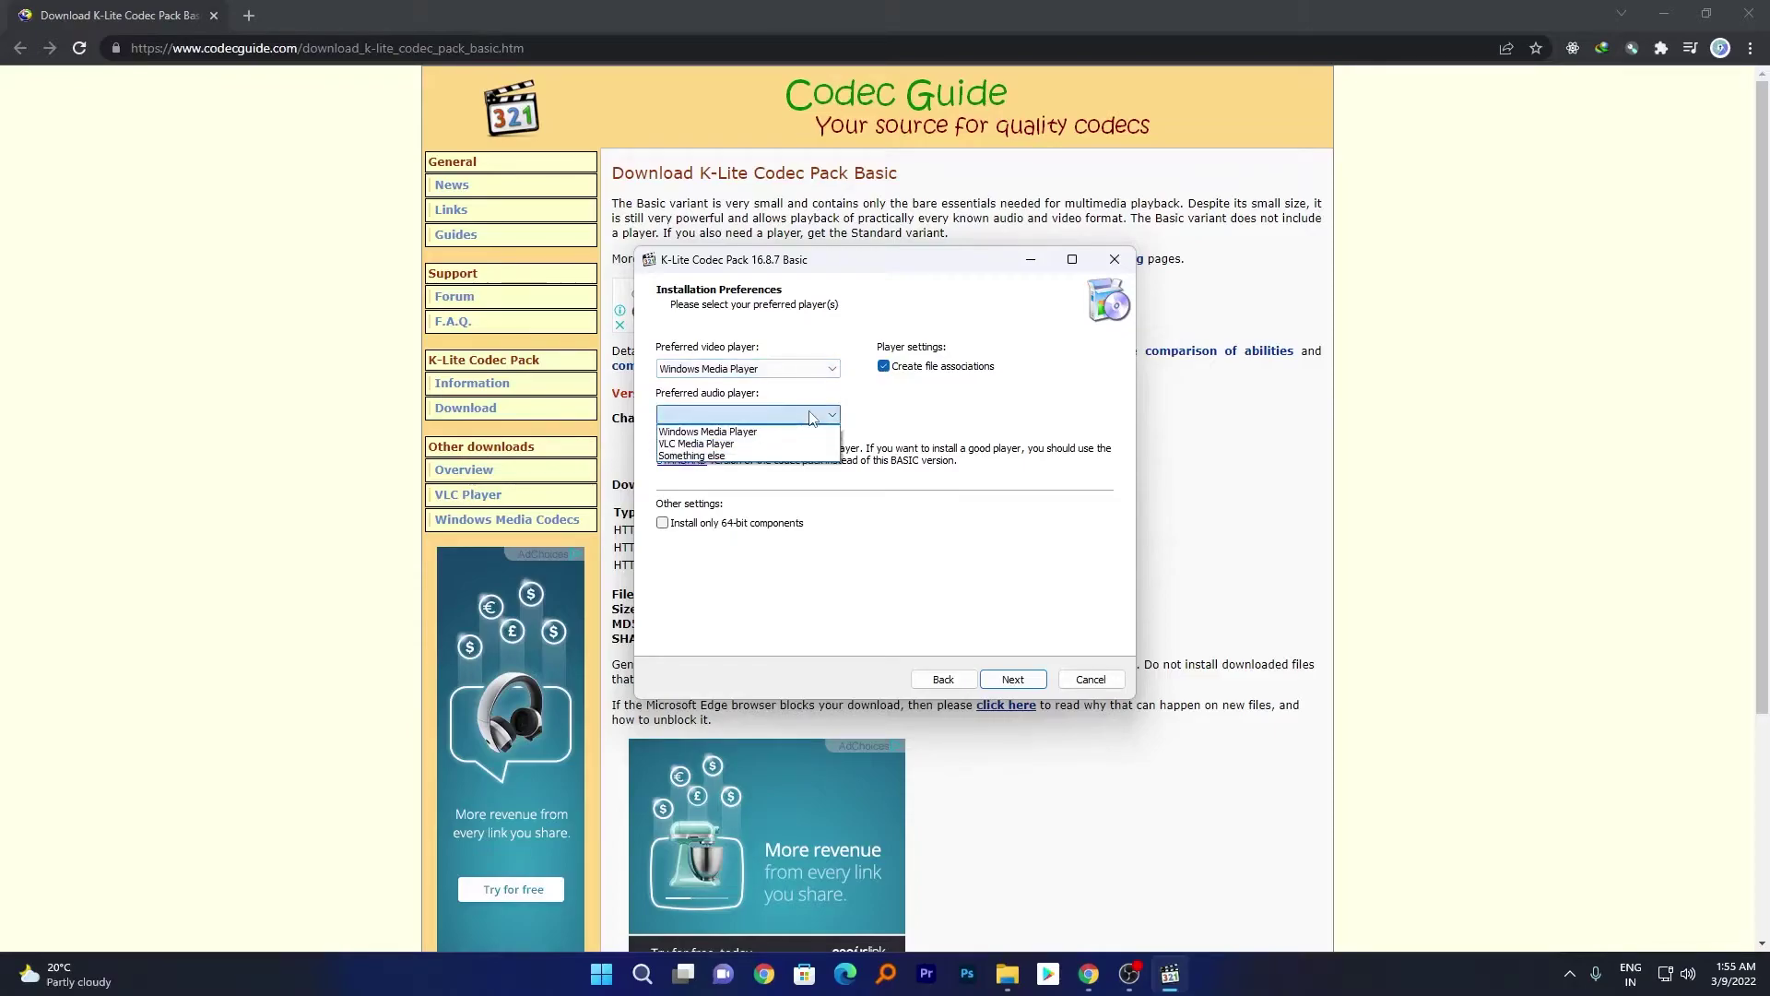
left_click(732, 432)
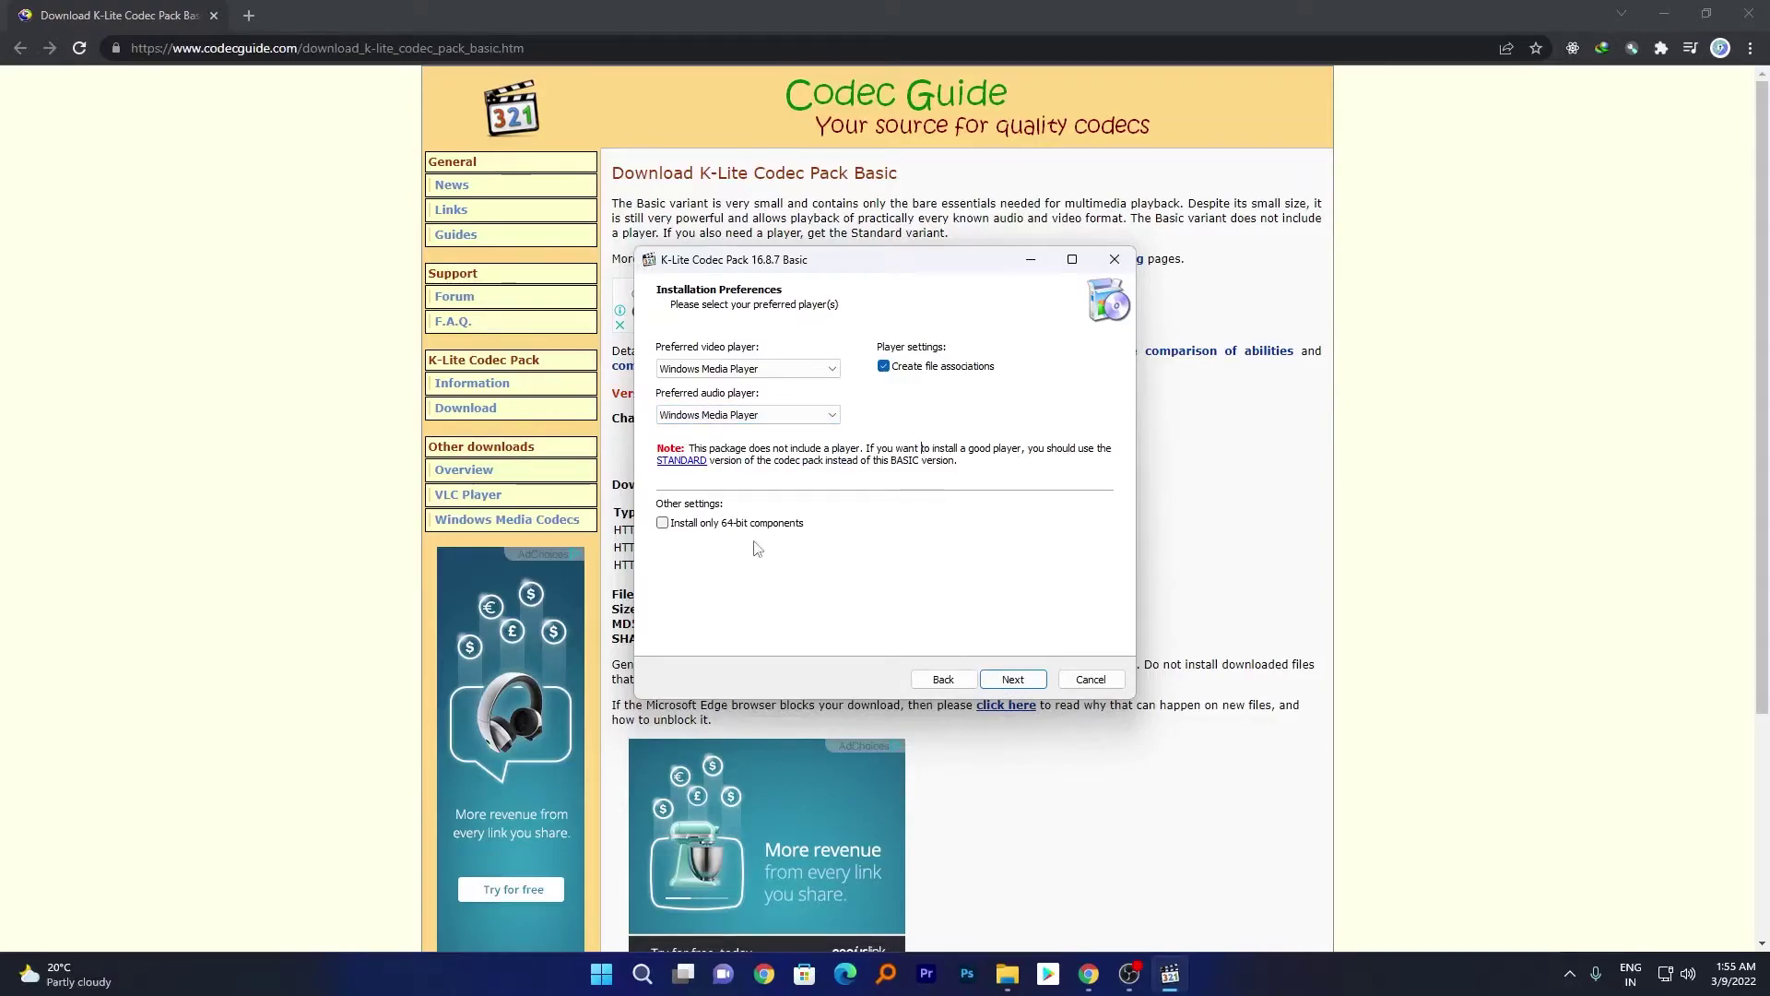
left_click(662, 523)
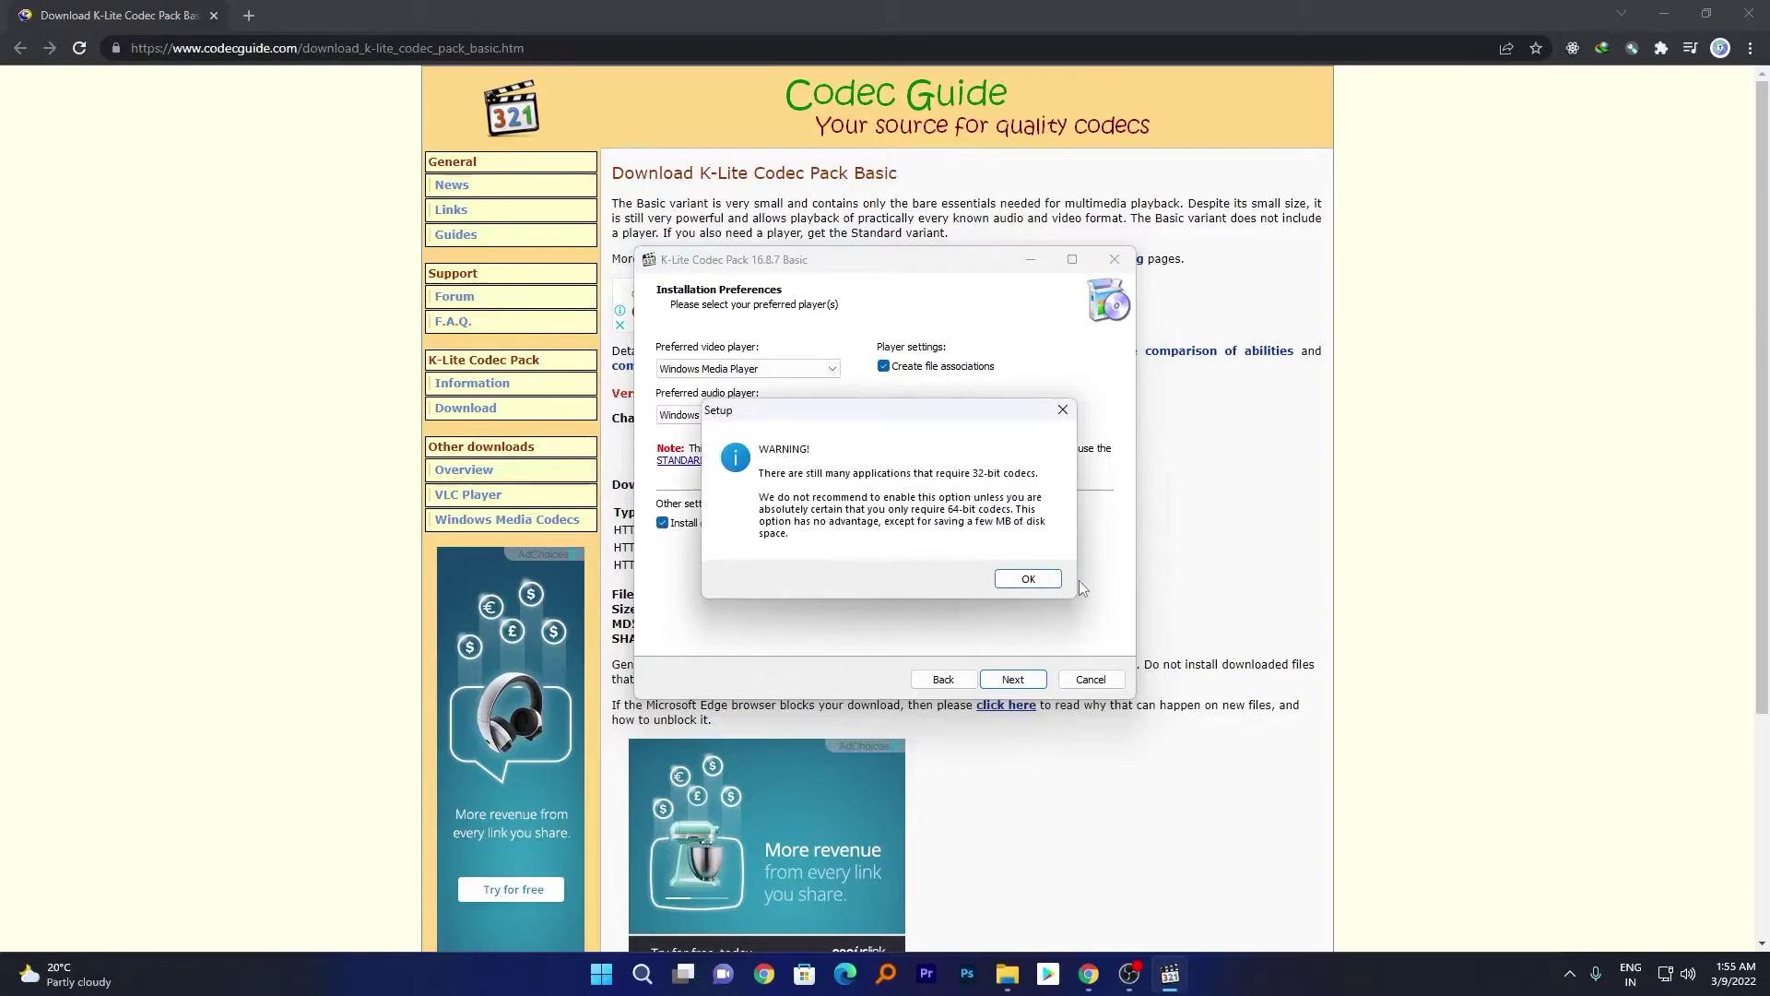
left_click(1031, 578)
Accept the default install folder and keep the Standard playback component profile
left_click(1032, 682)
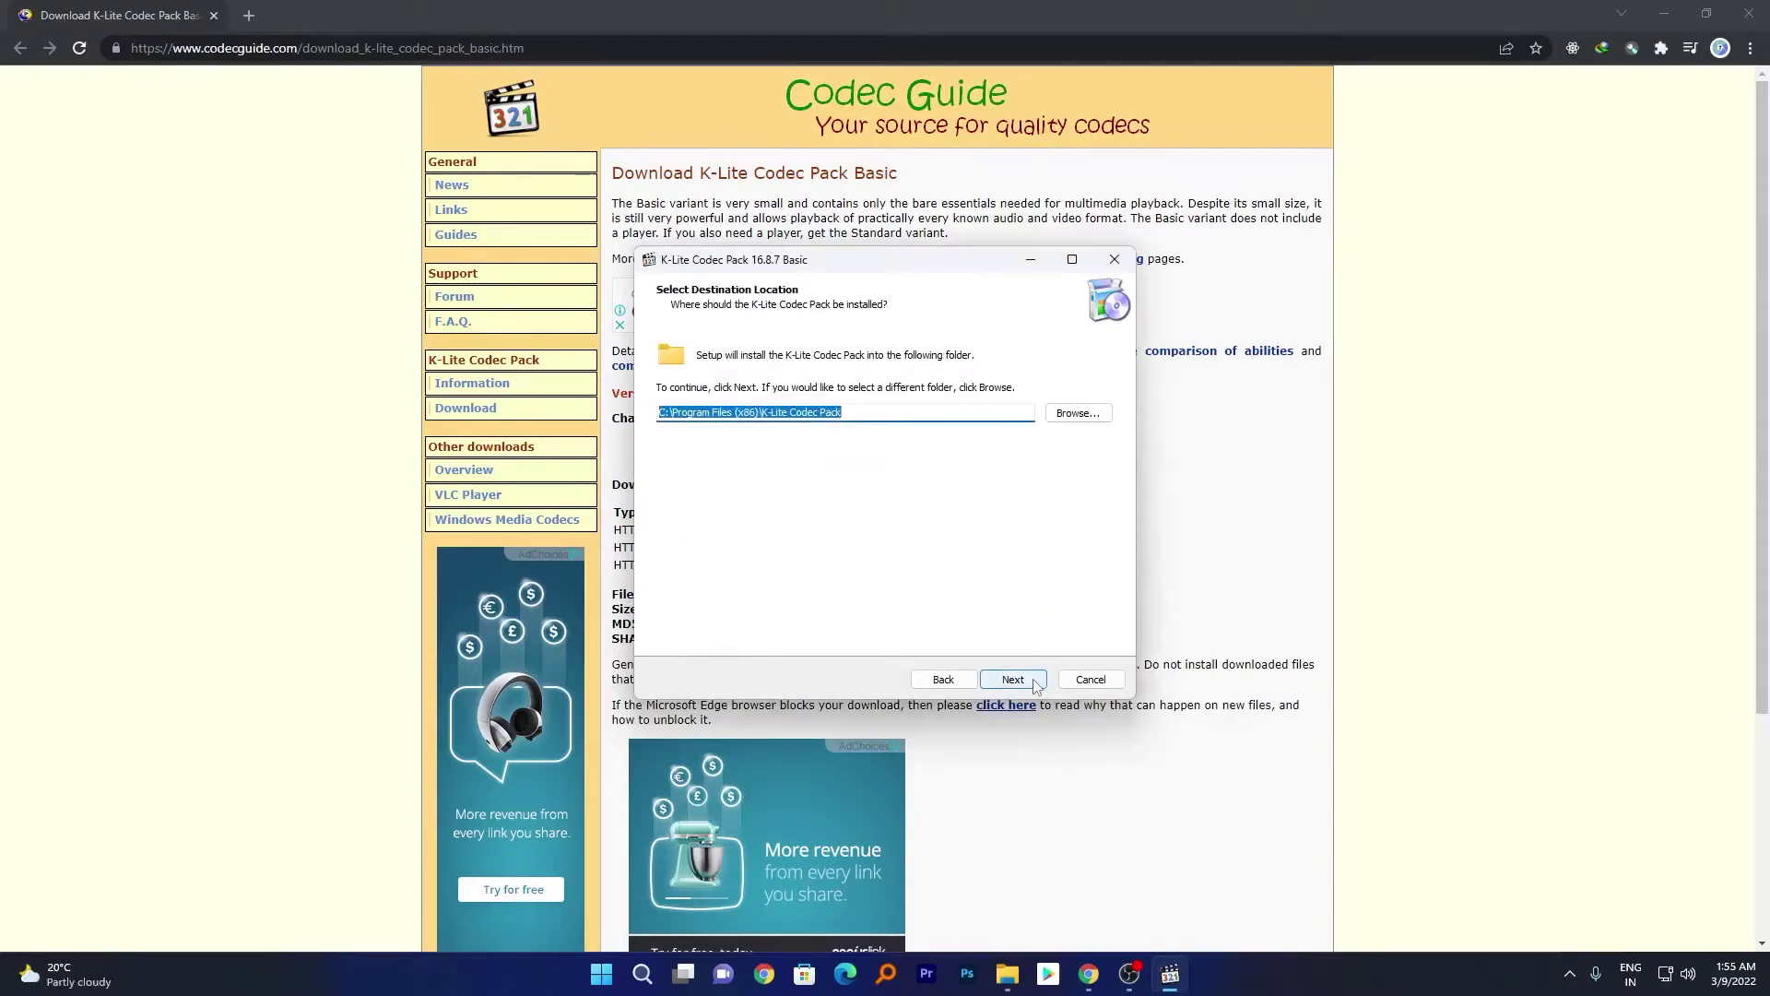
left_click(1033, 681)
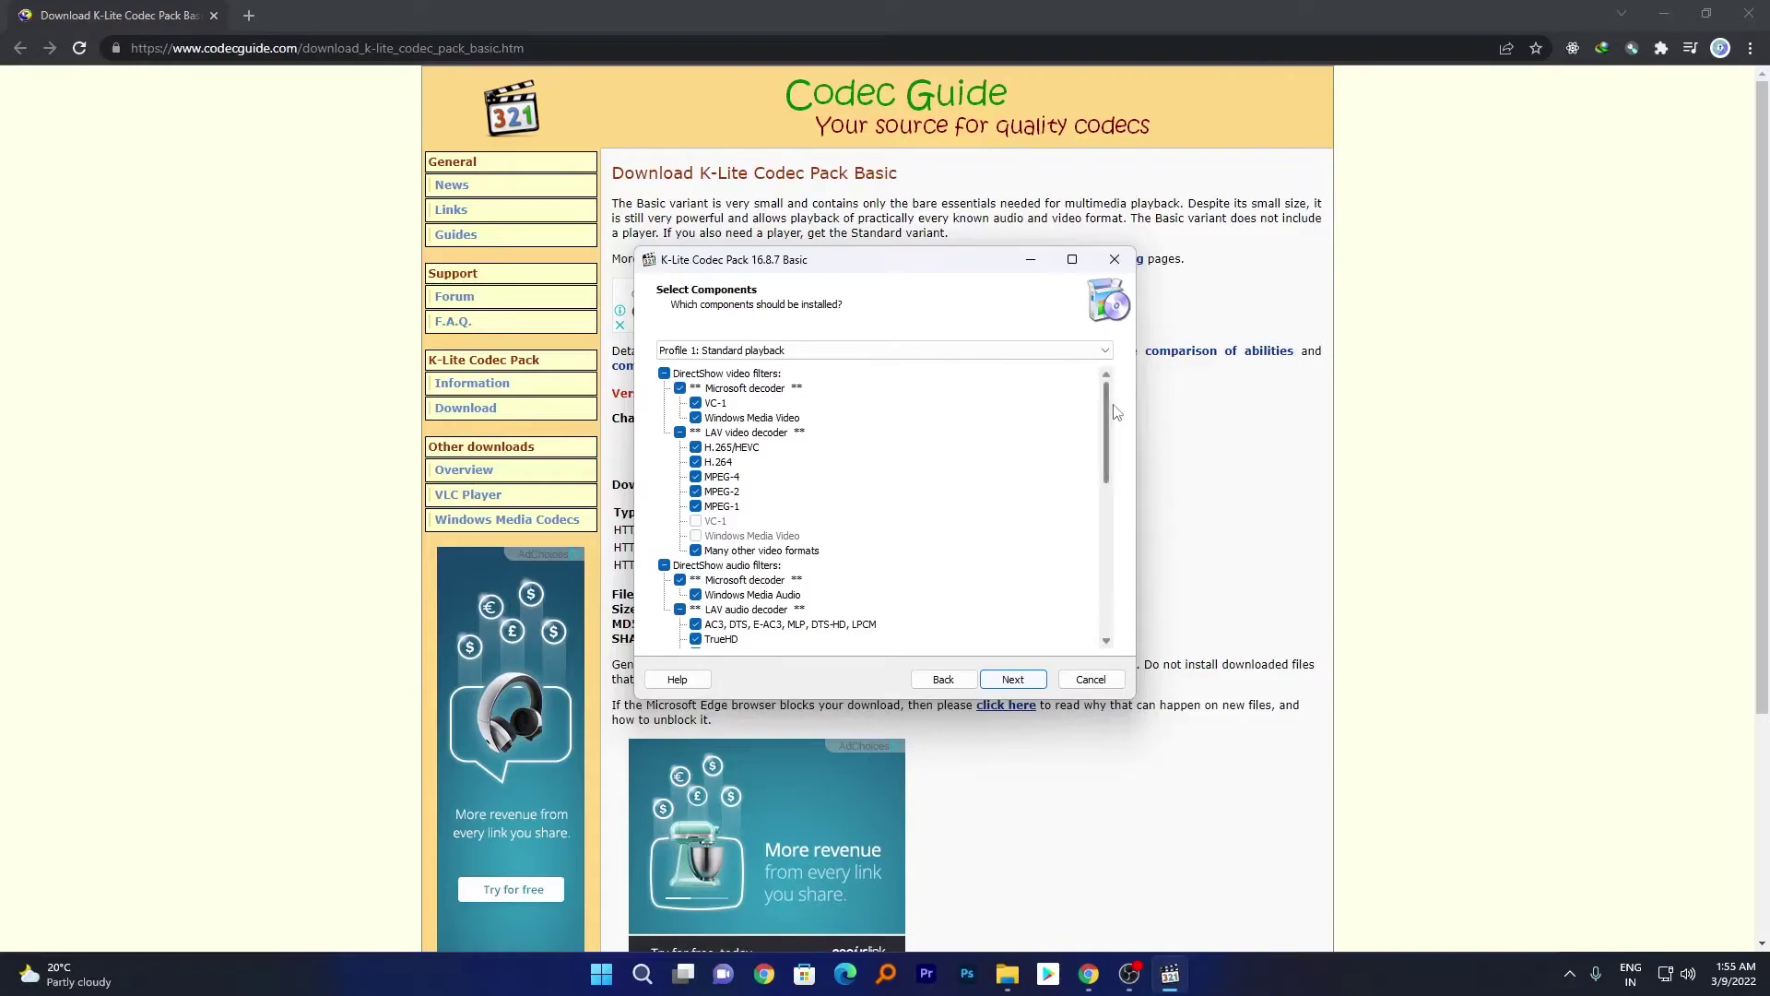
left_click(1054, 351)
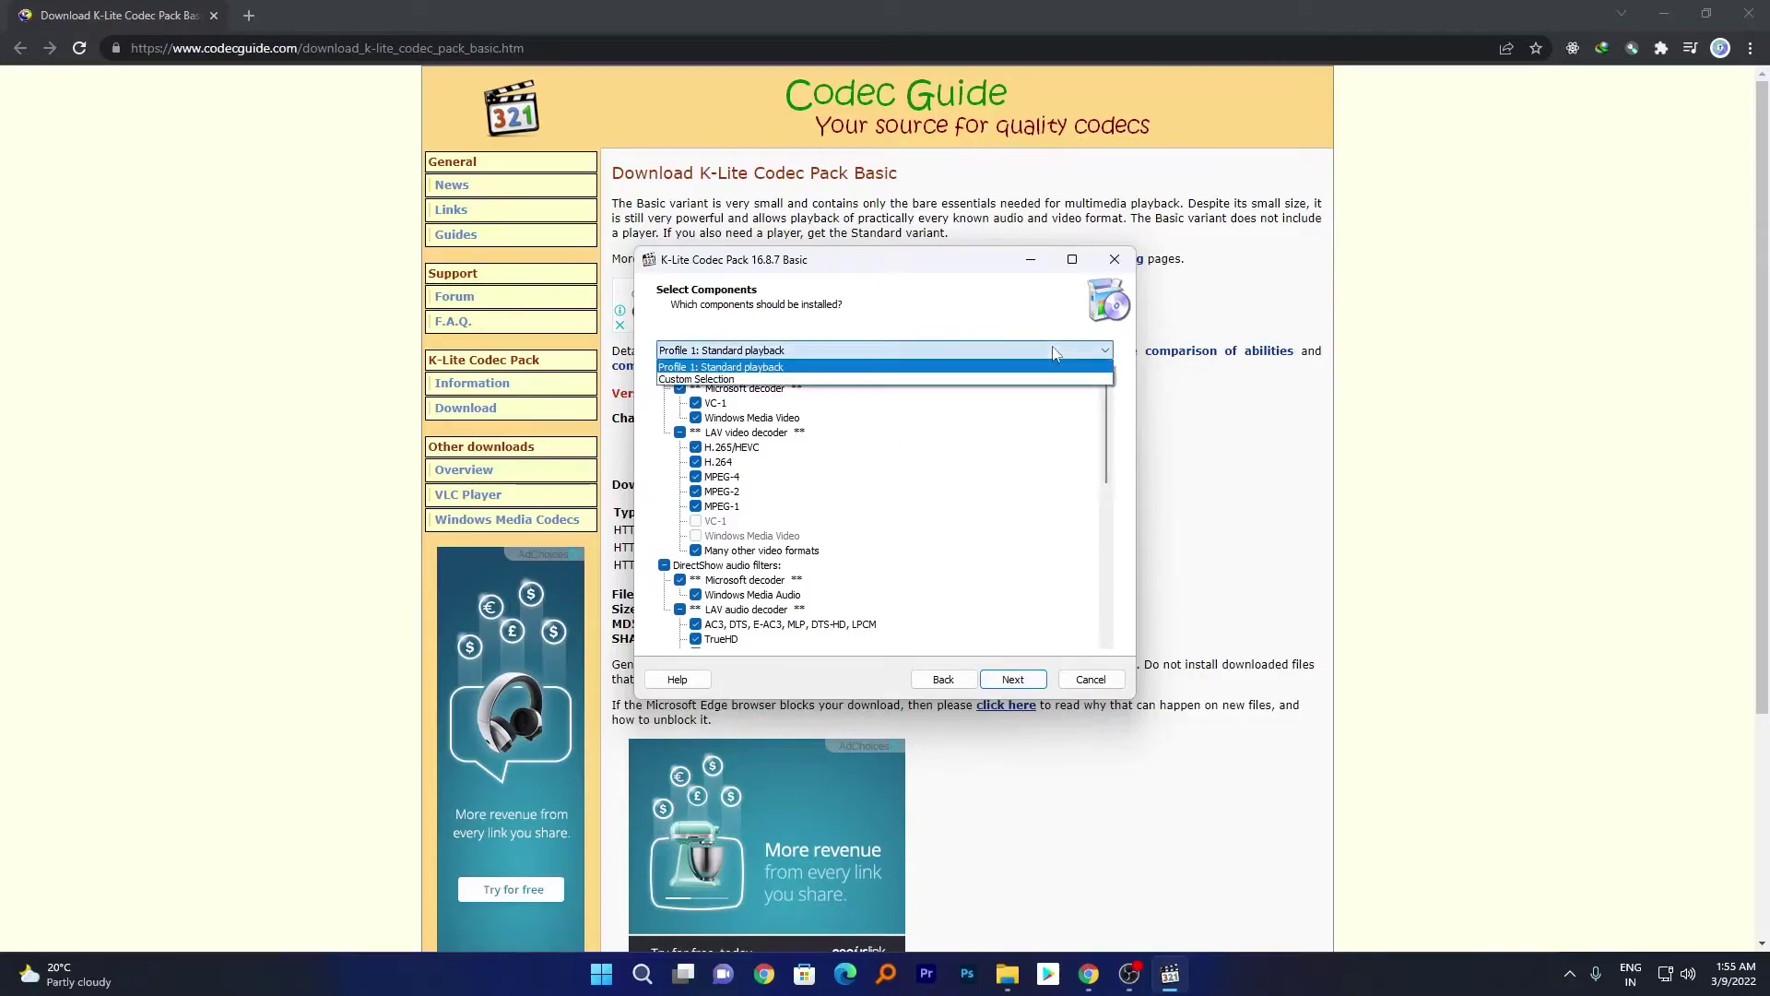
left_click(1054, 351)
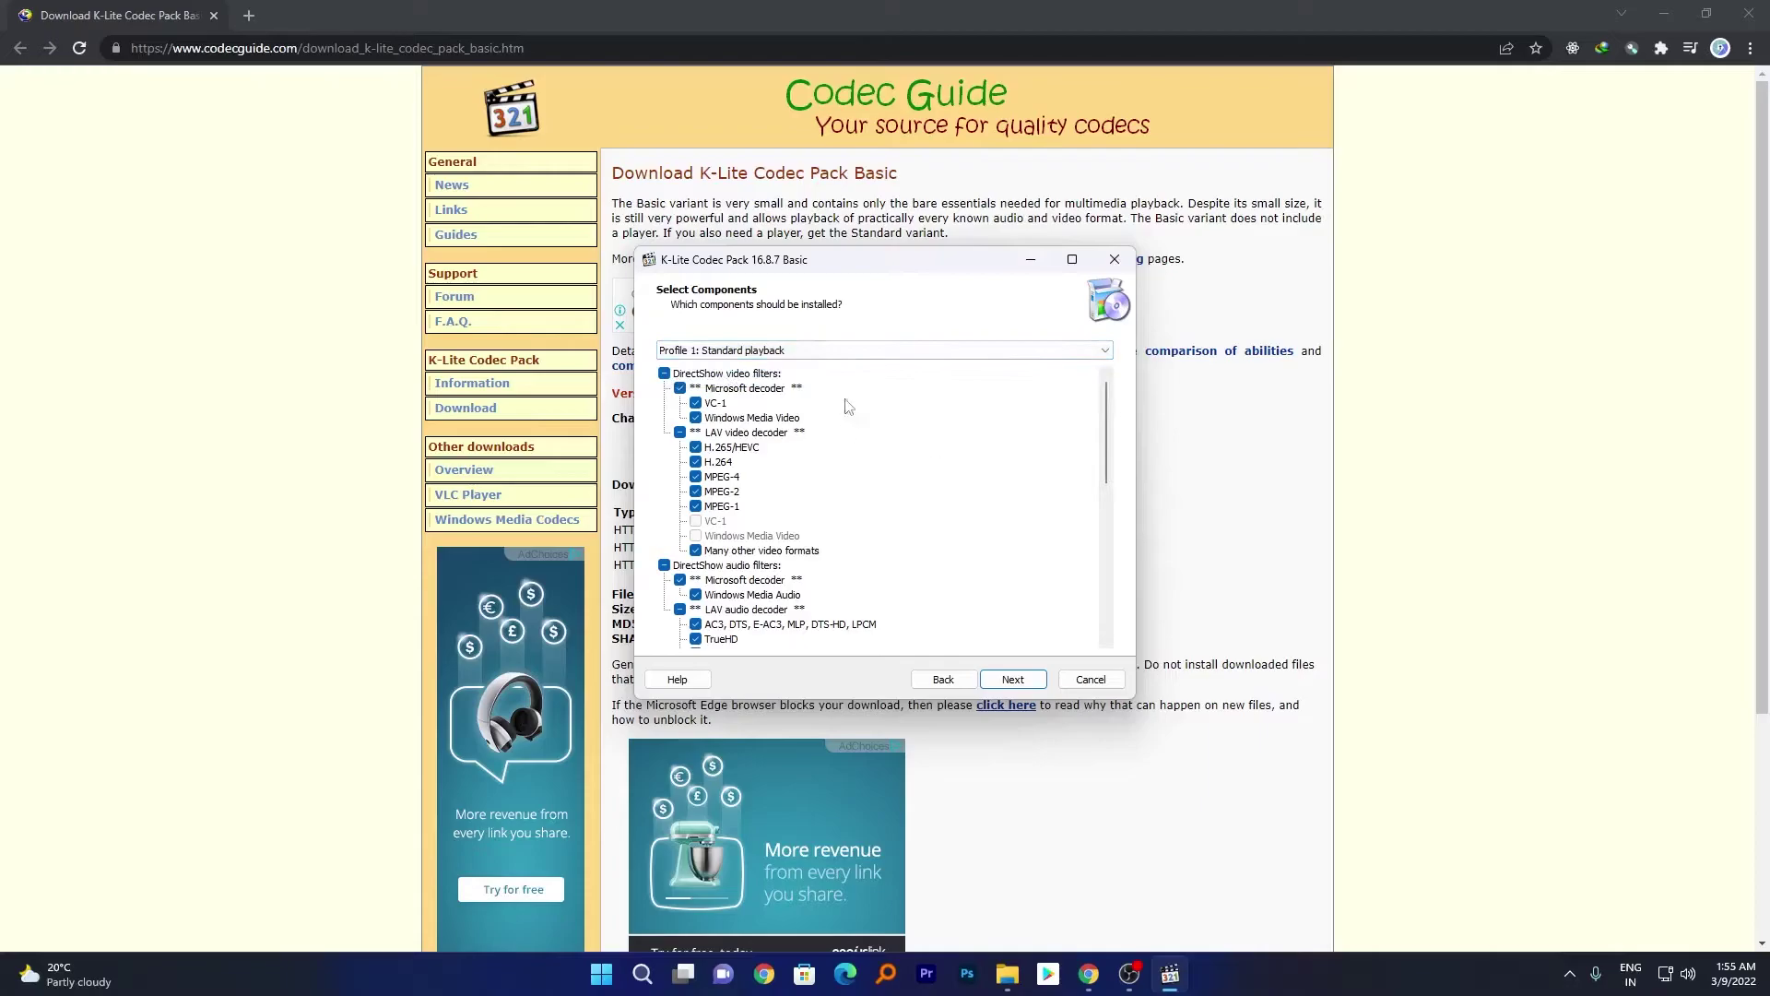
scroll(1119, 486, "down", 2)
left_click_drag(1119, 486, 1134, 422)
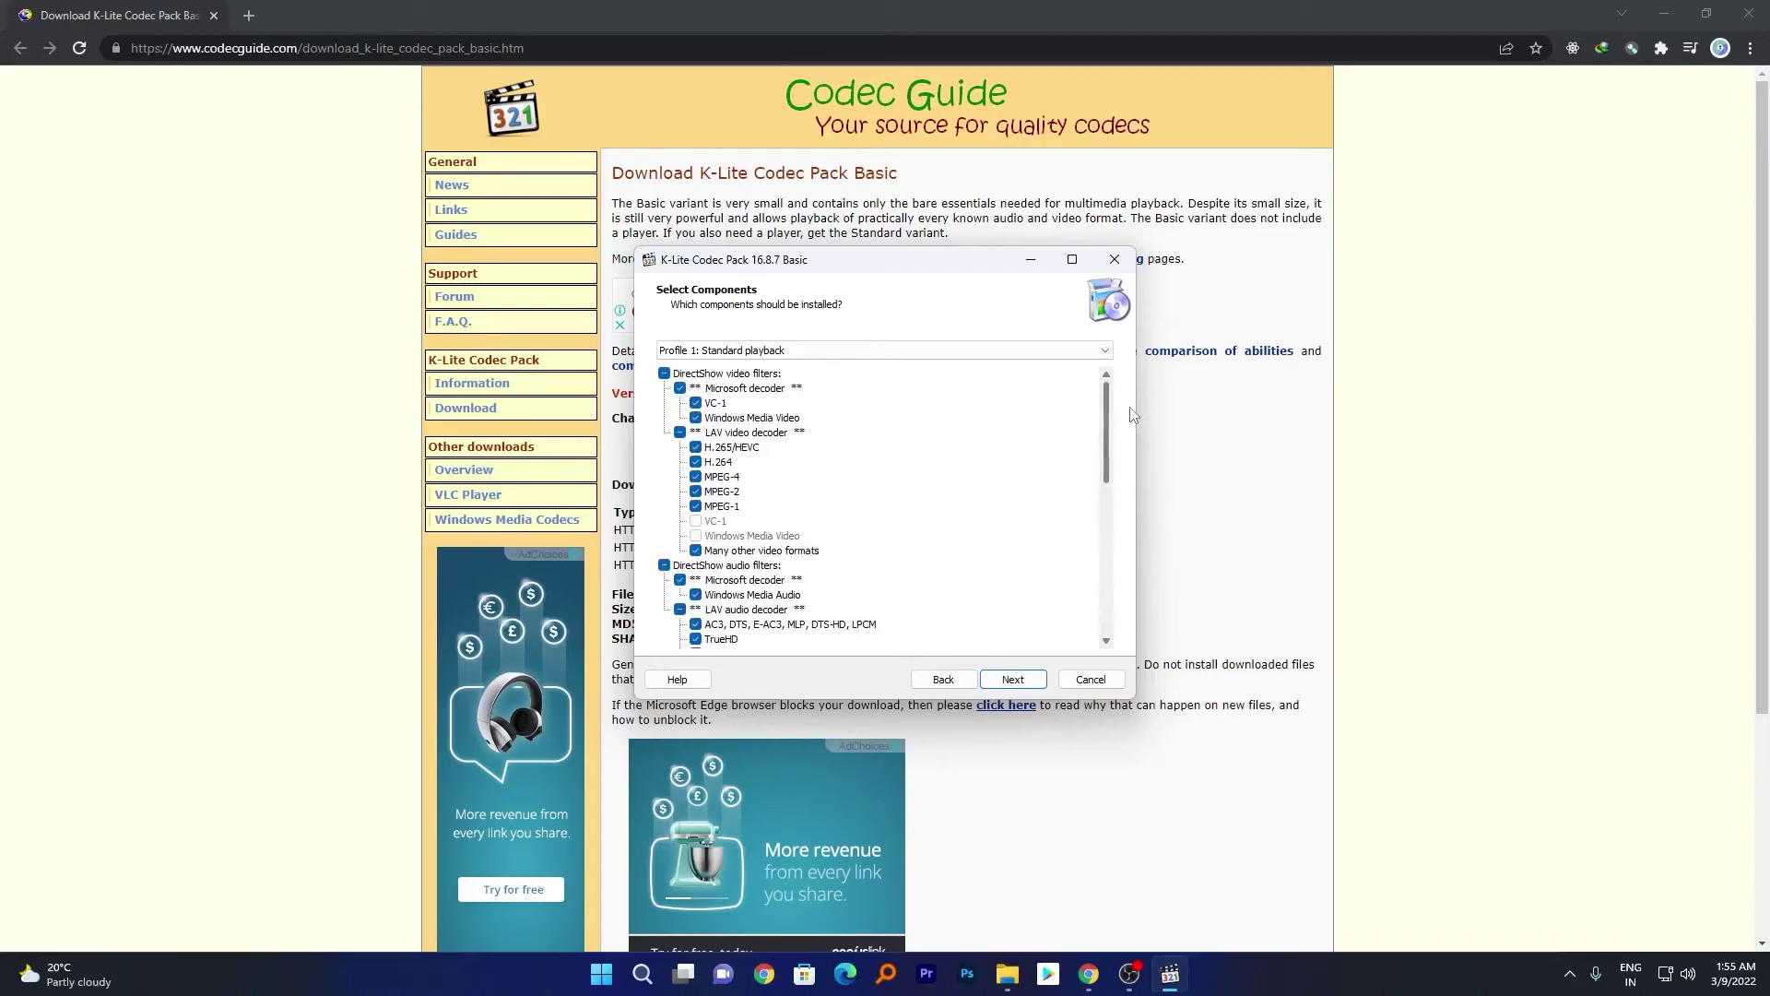
Keep the default Start Menu folder and default additional tasks
left_click(1036, 683)
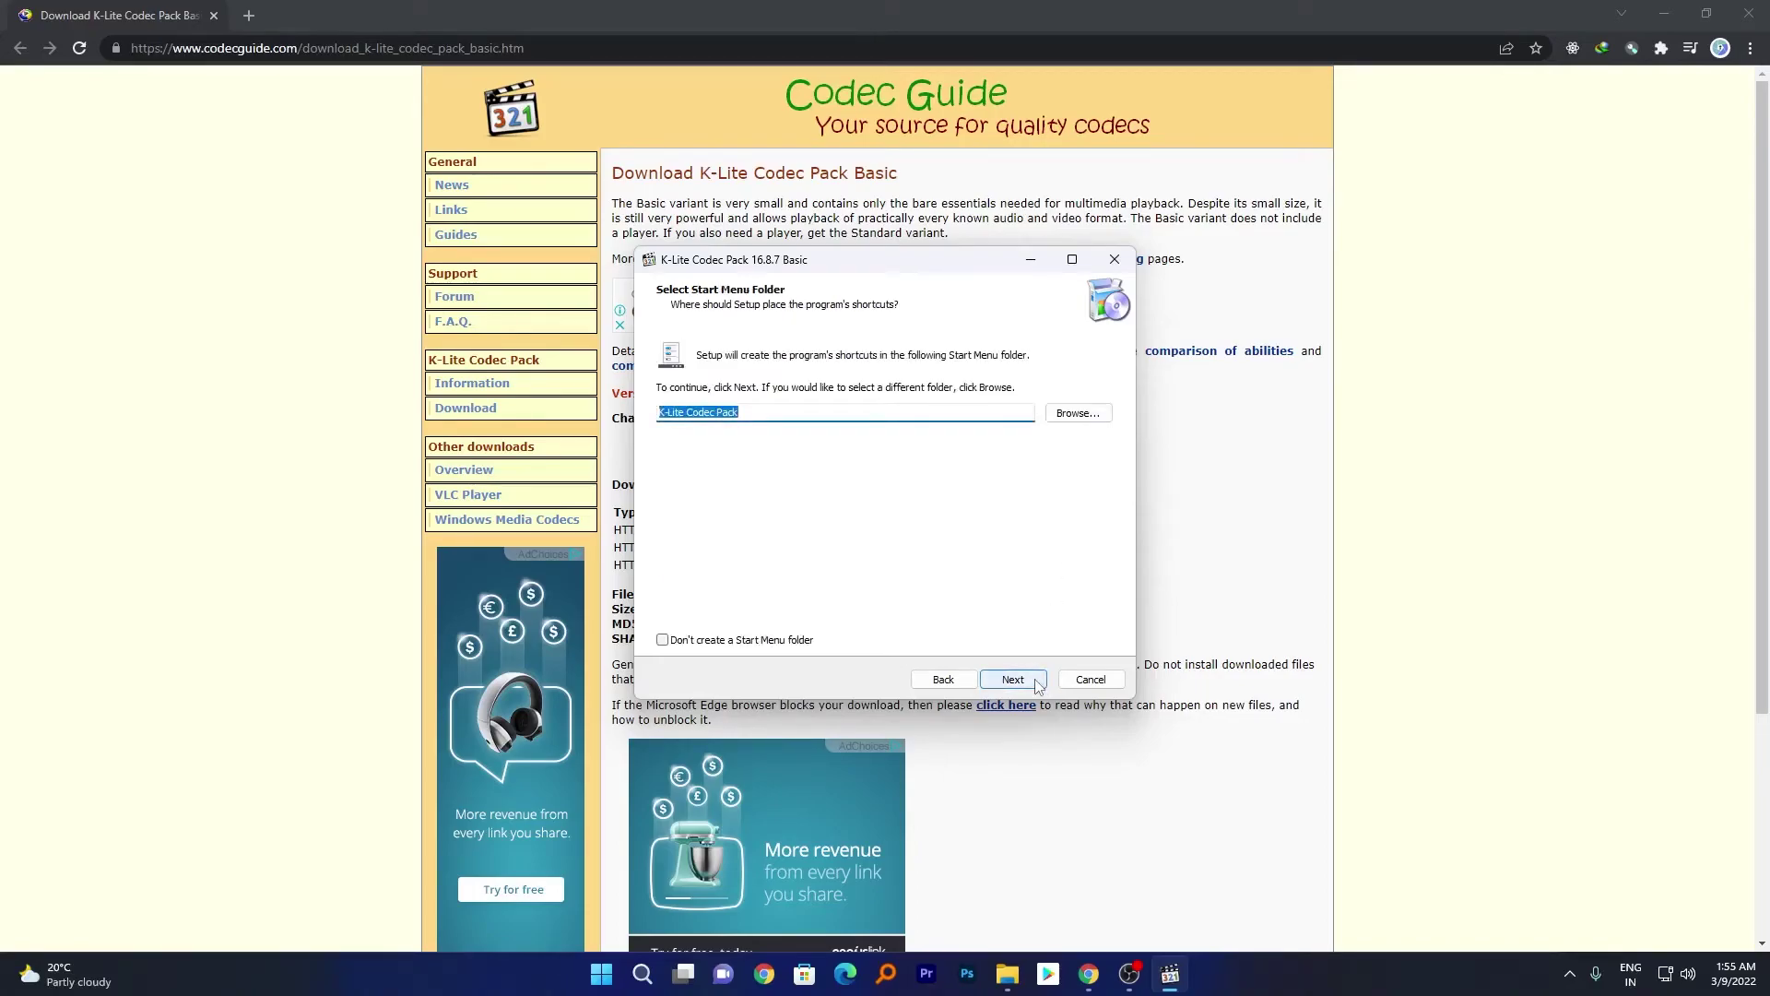
left_click(1036, 682)
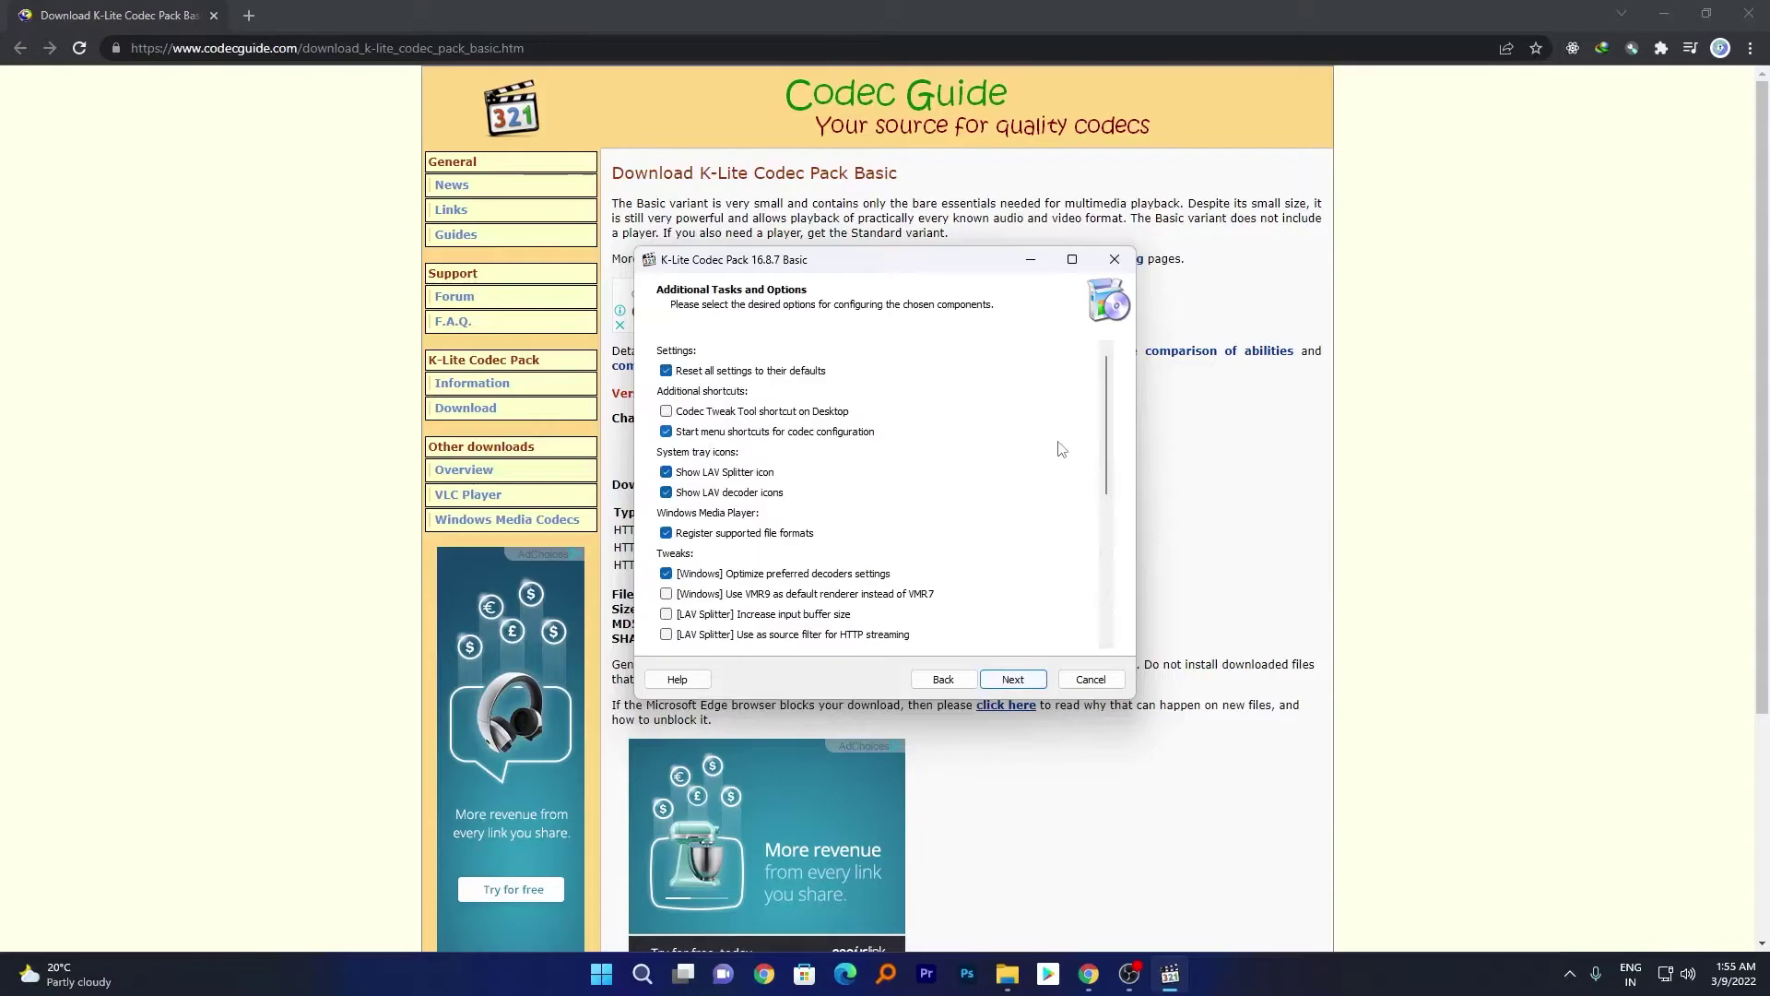
scroll(1117, 515, "down", 3)
scroll(1117, 515, "down", 3)
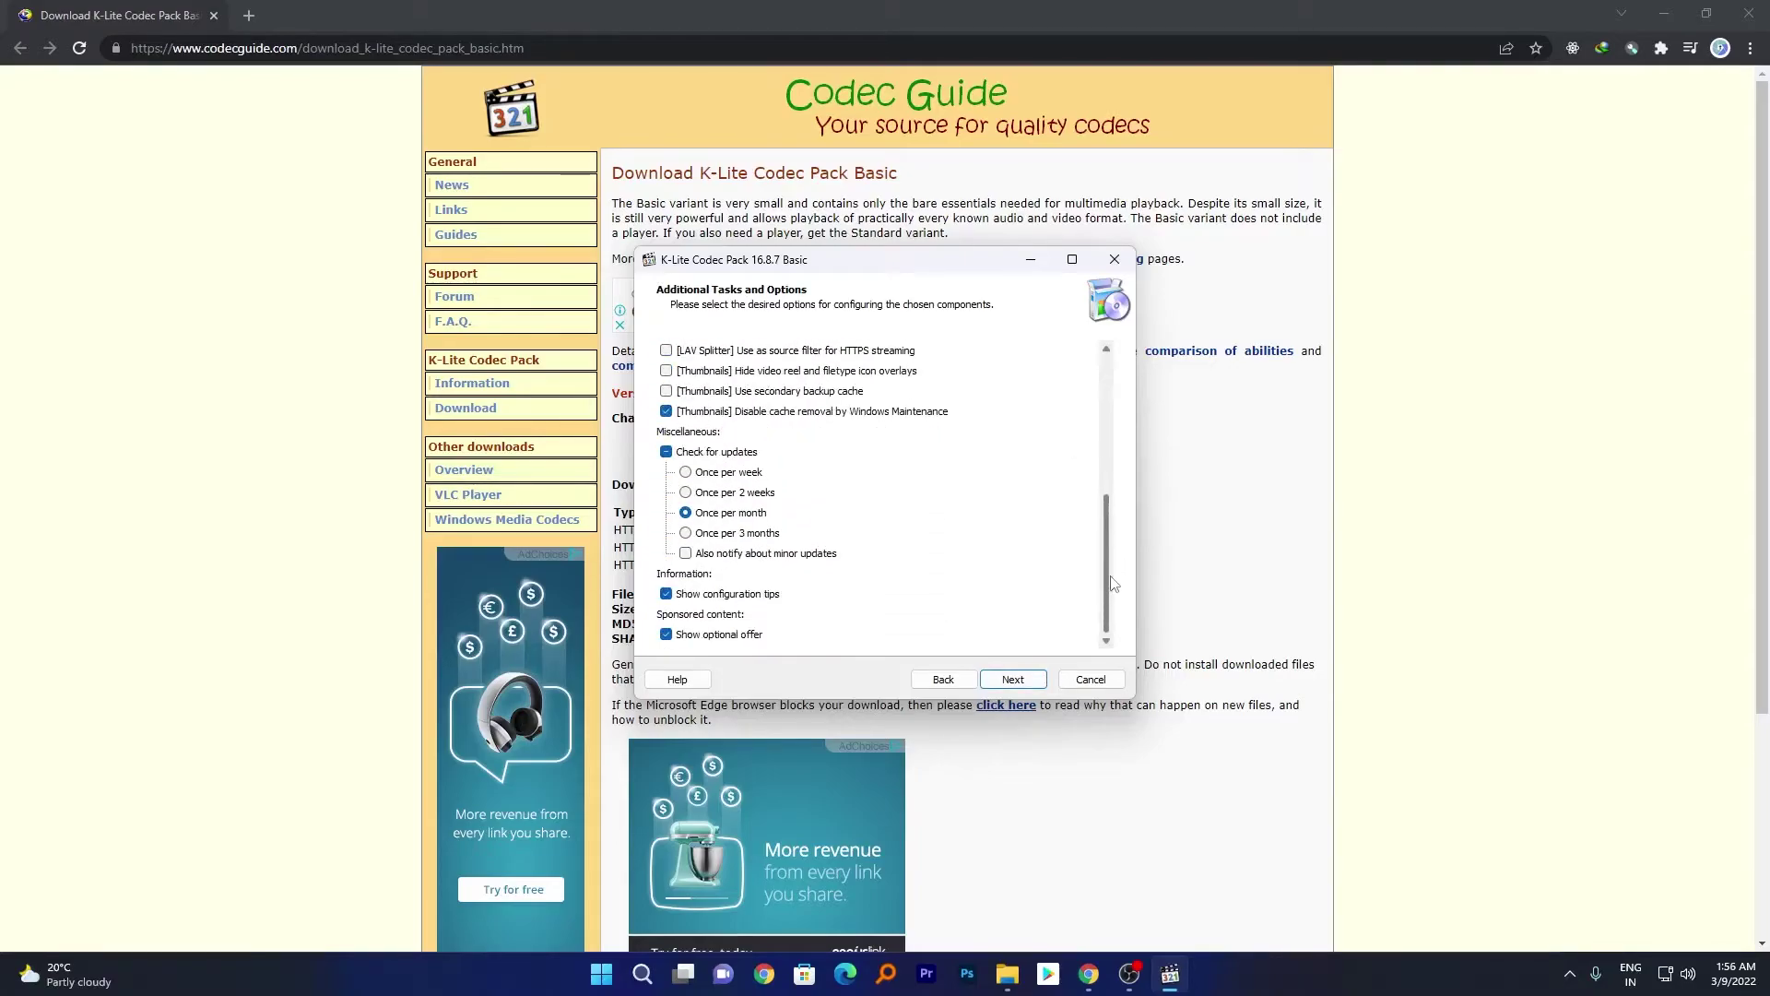
left_click(999, 685)
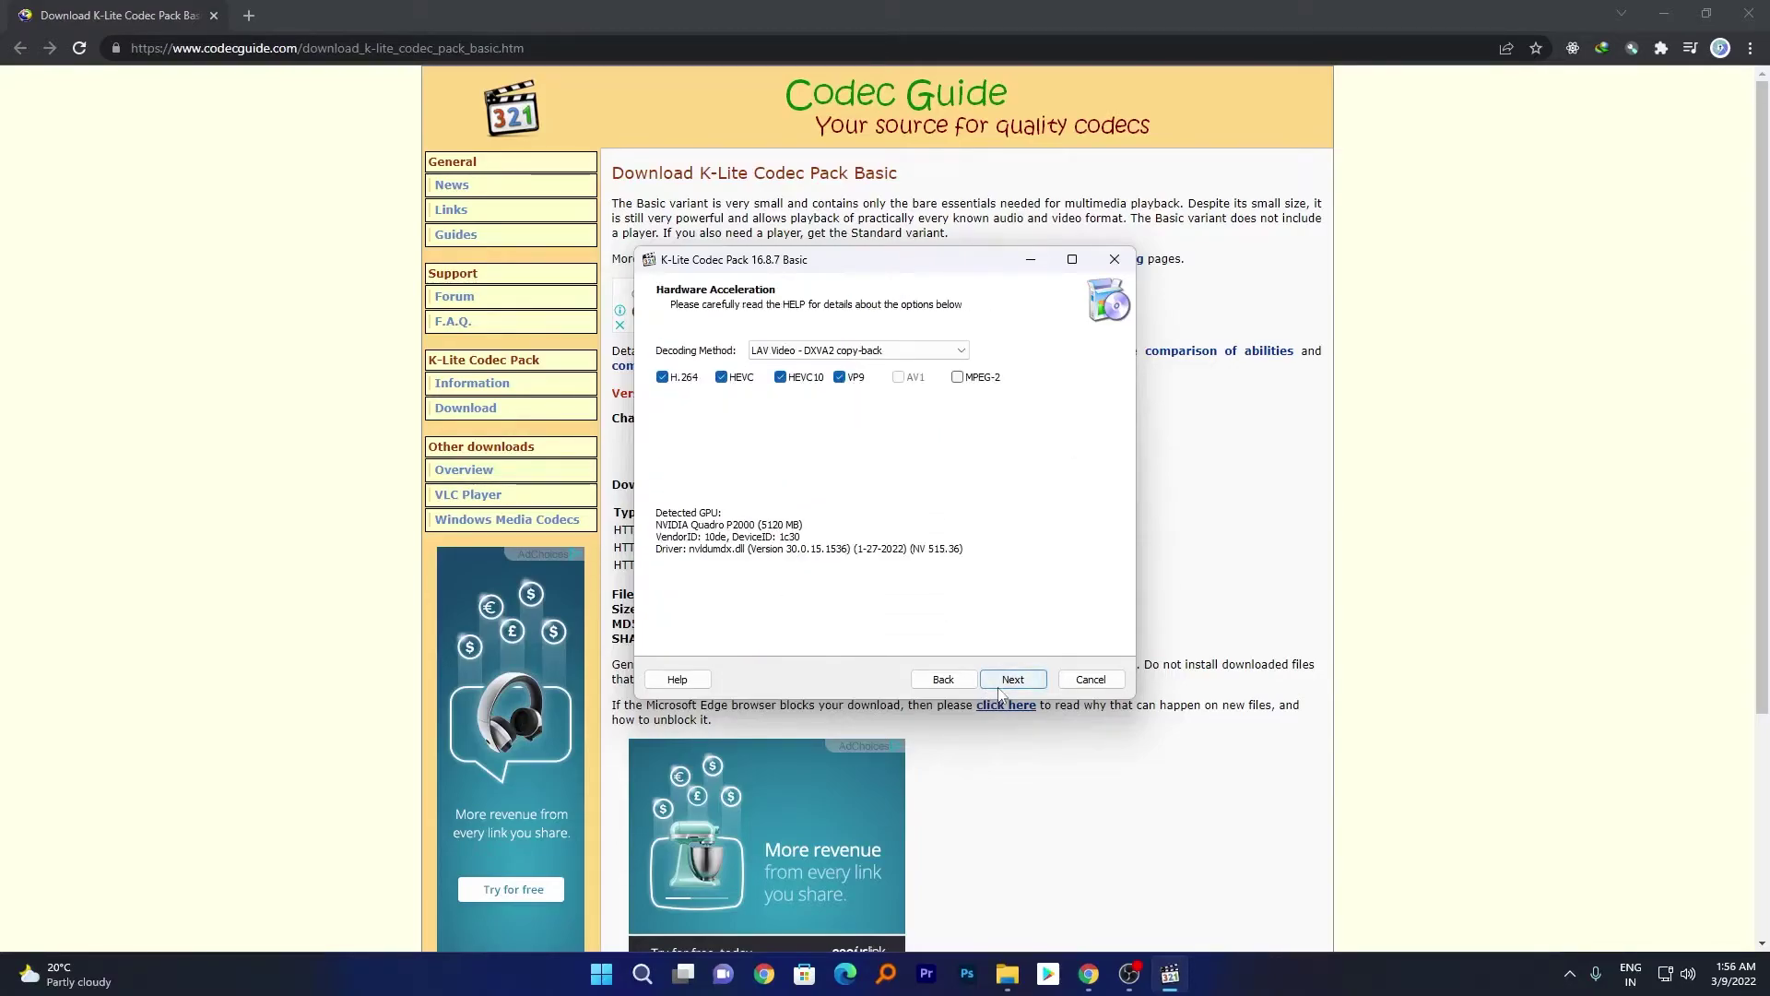
Keep LAV Video DXVA2 copy-back as the hardware decoding method
left_click(857, 352)
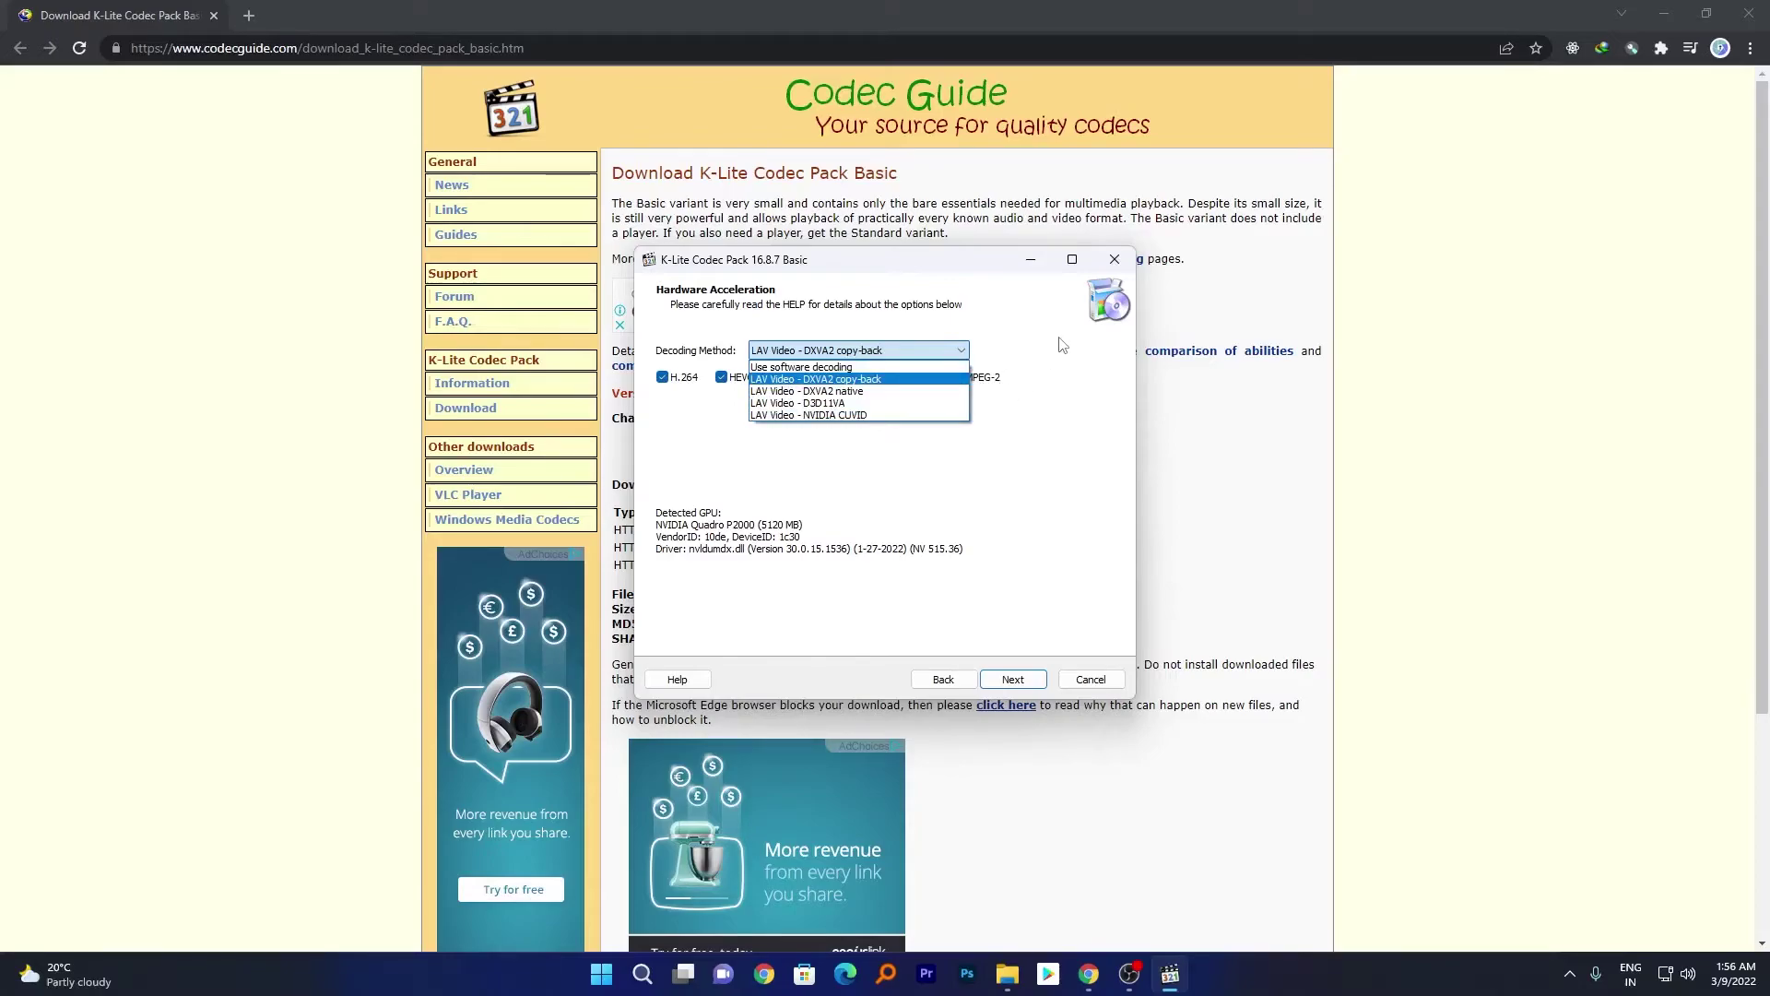
left_click(1062, 345)
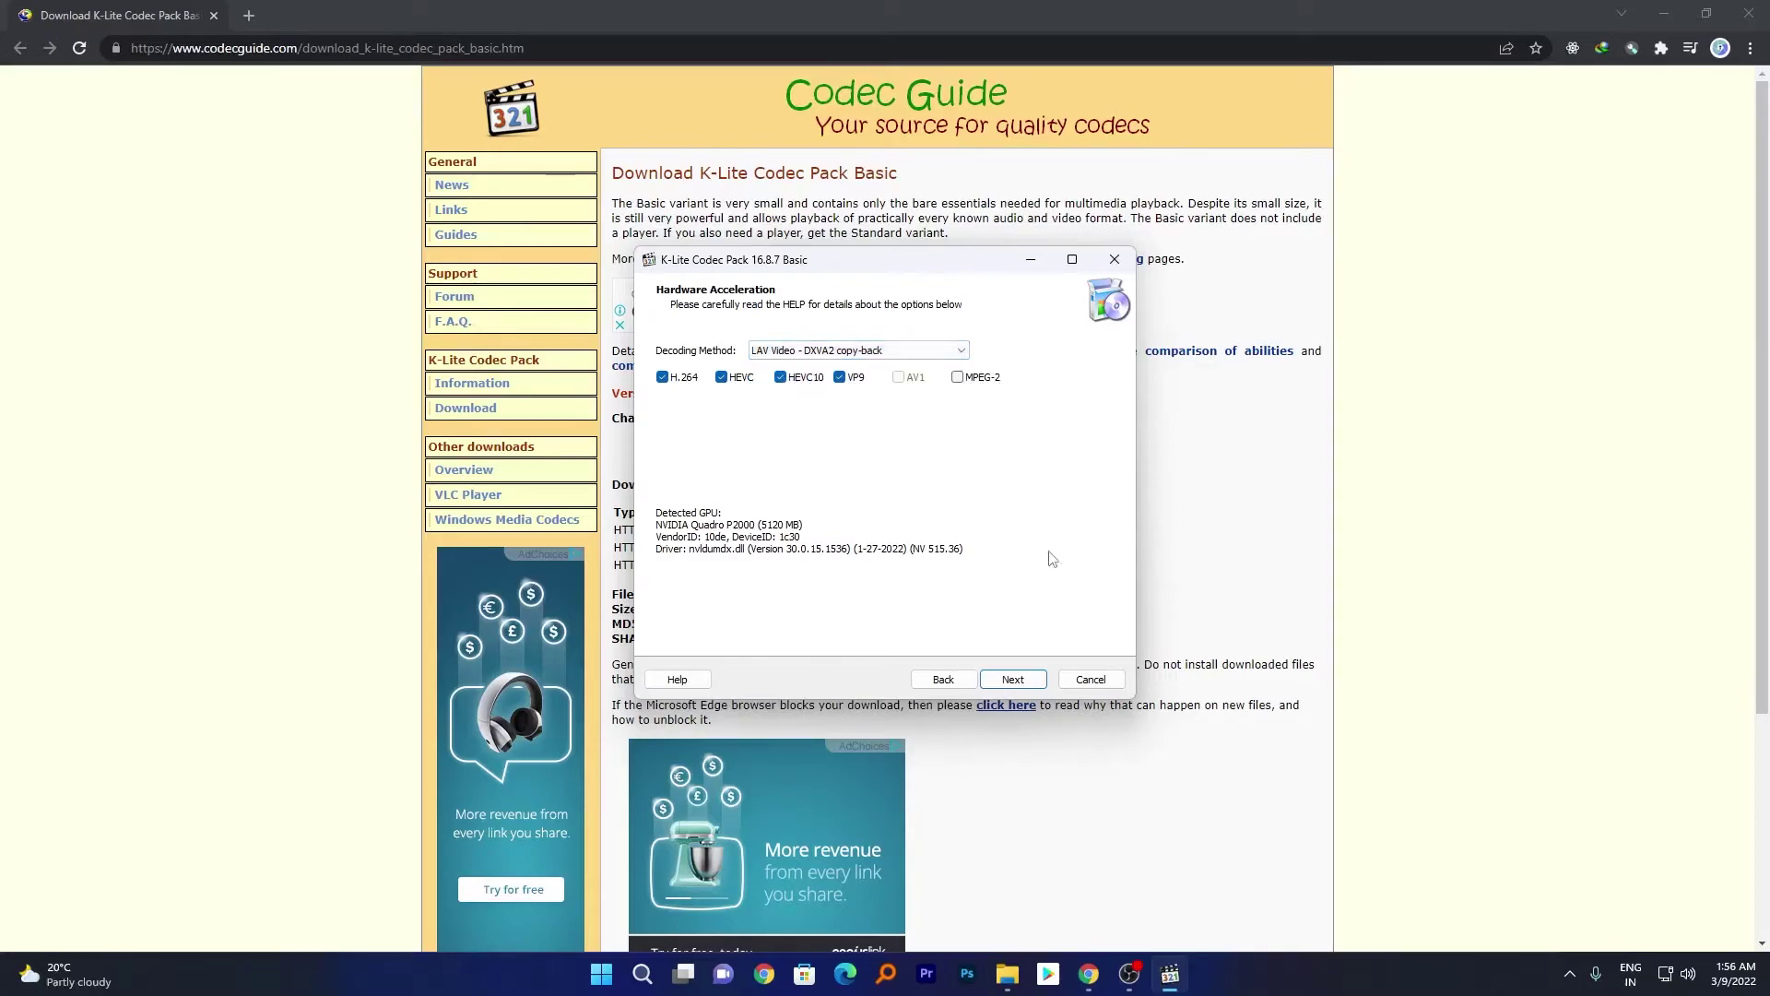
left_click(1033, 680)
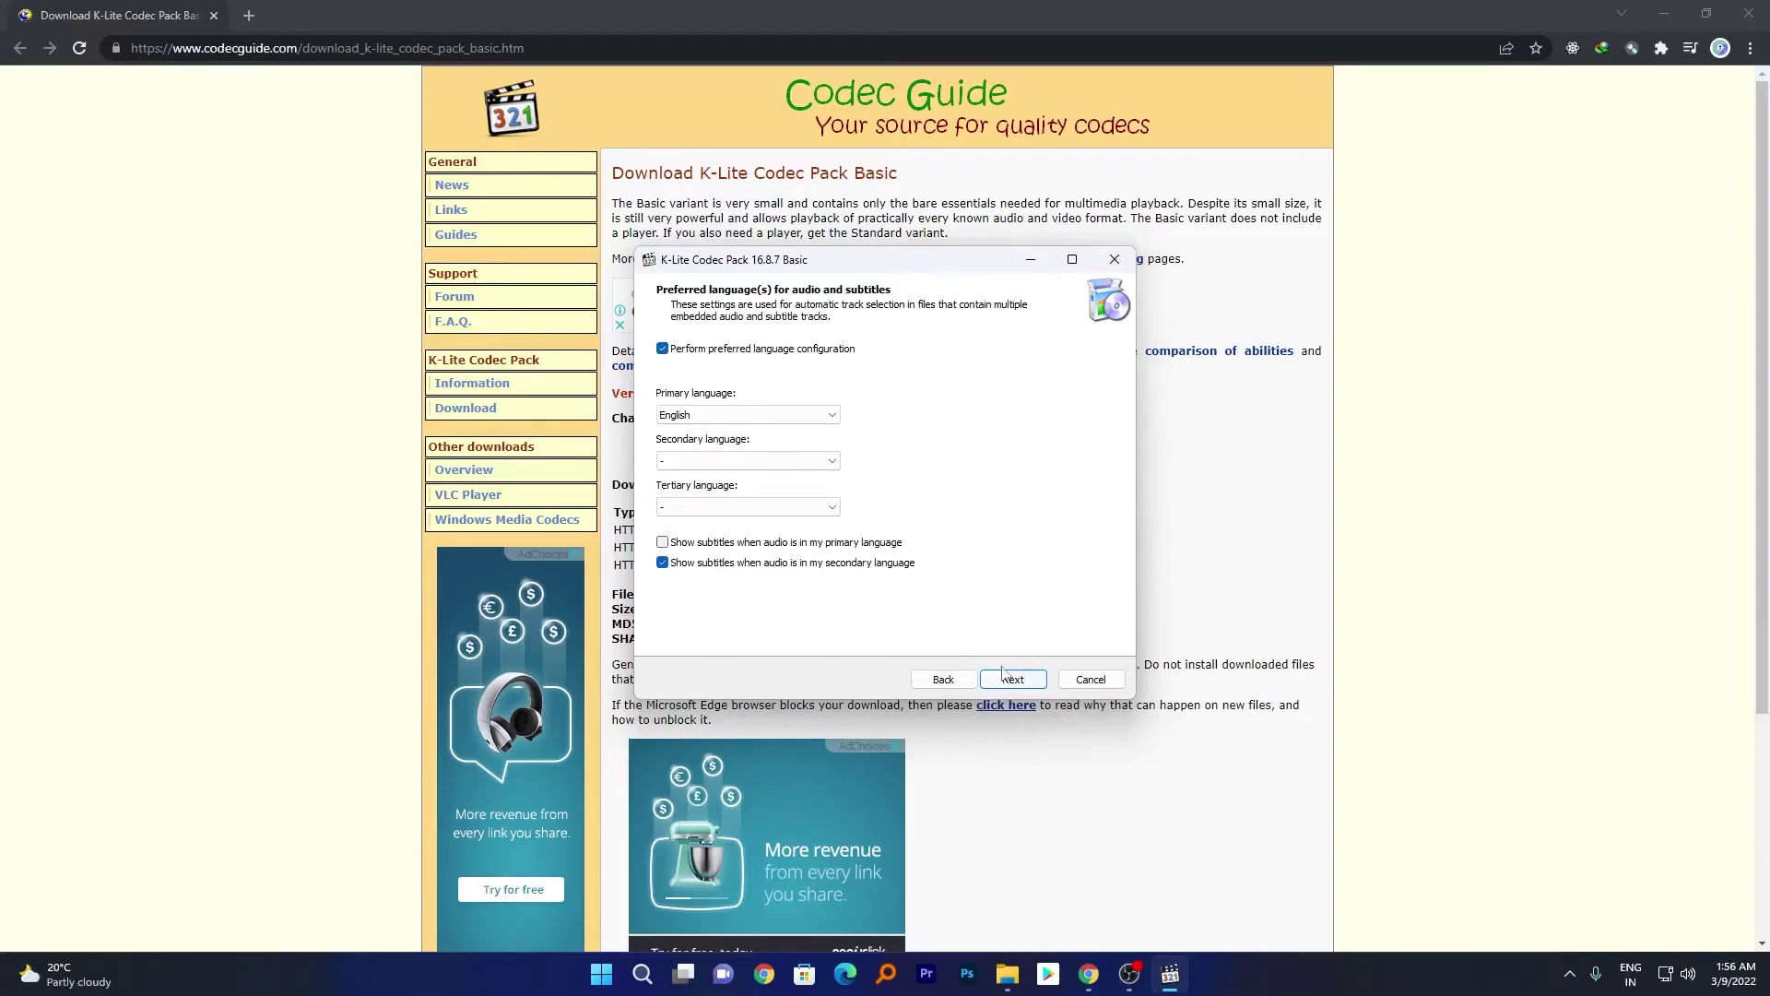
Keep English as preferred language and leave all Windows Media Player file associations ticked
left_click(1006, 675)
left_click(1006, 676)
scroll(1079, 438, "down", 10)
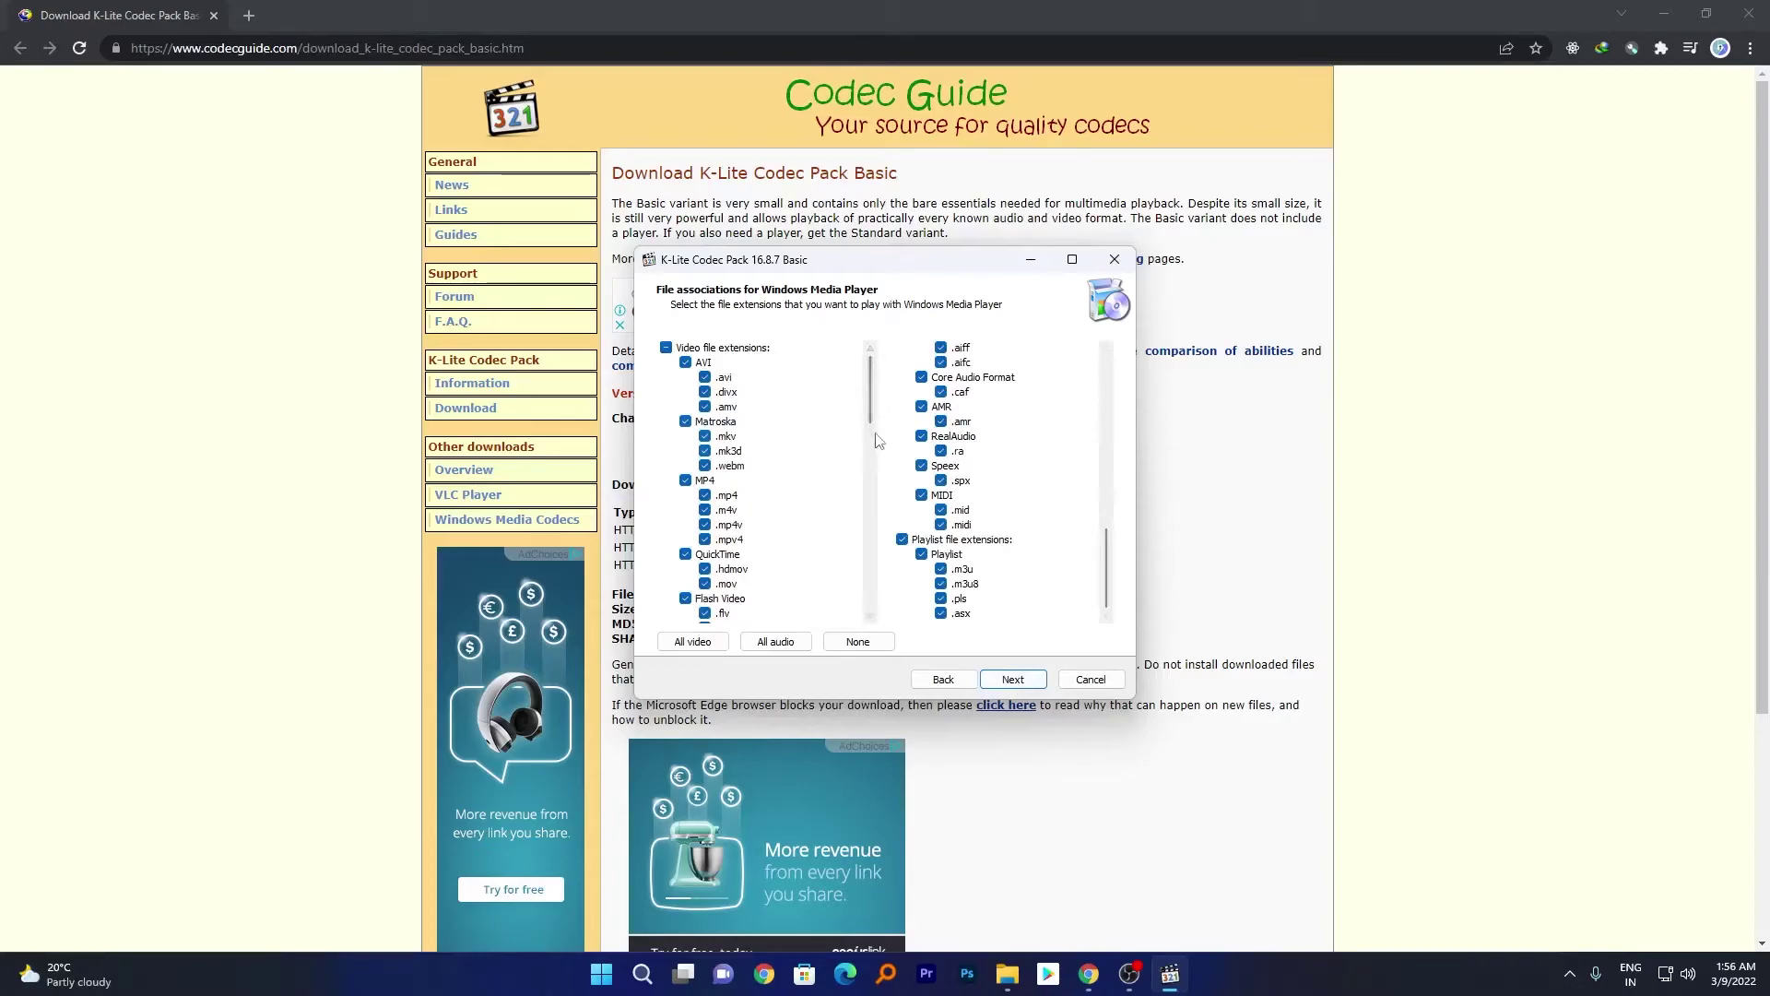
left_click_drag(872, 426, 878, 544)
scroll(875, 544, "up", 10)
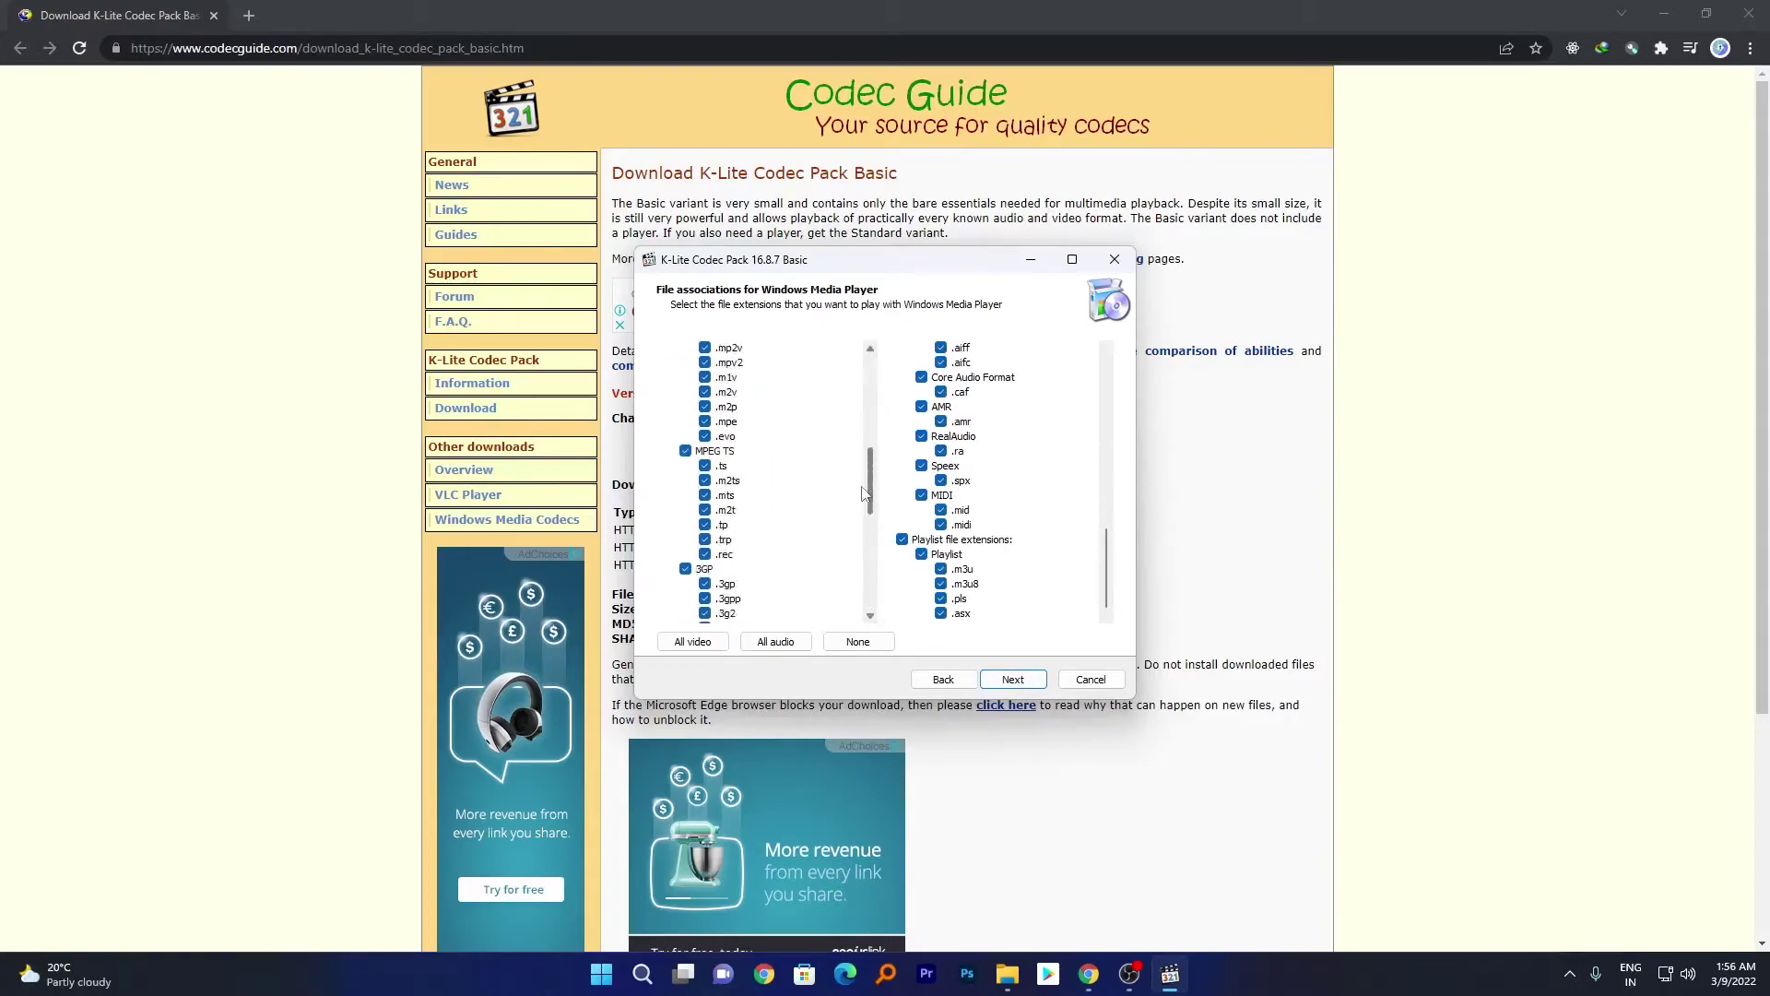
scroll(1084, 495, "up", 10)
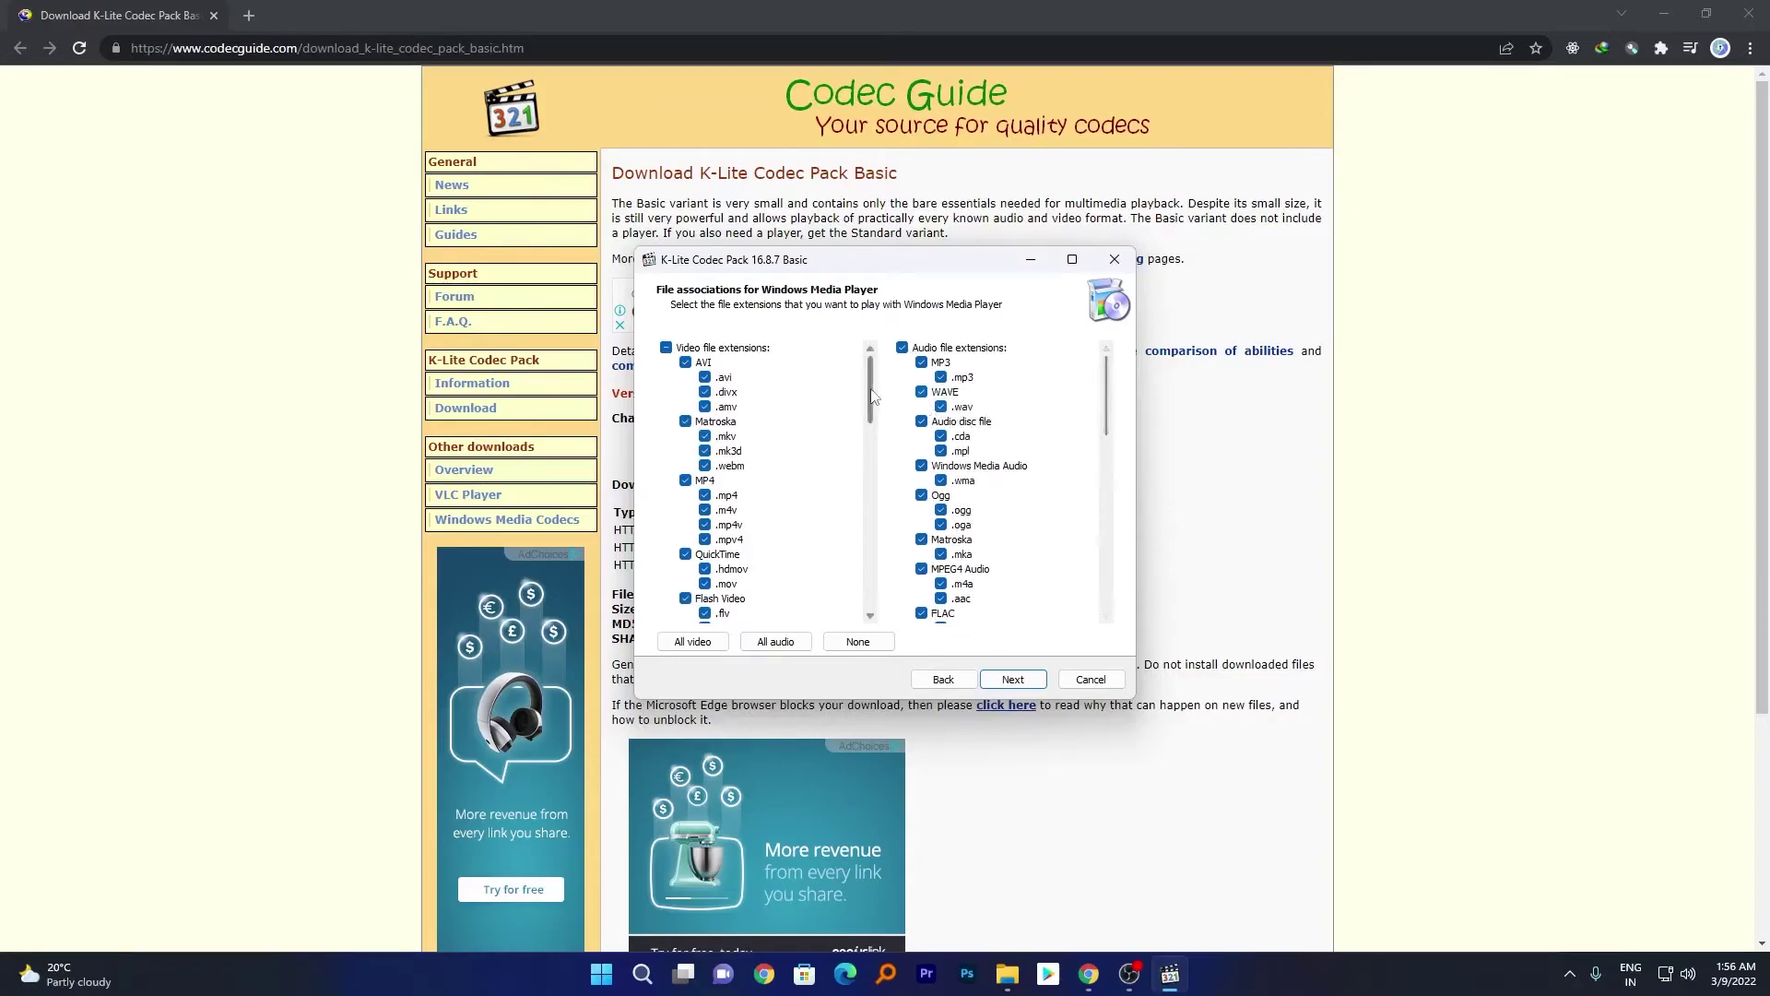
left_click_drag(873, 395, 876, 578)
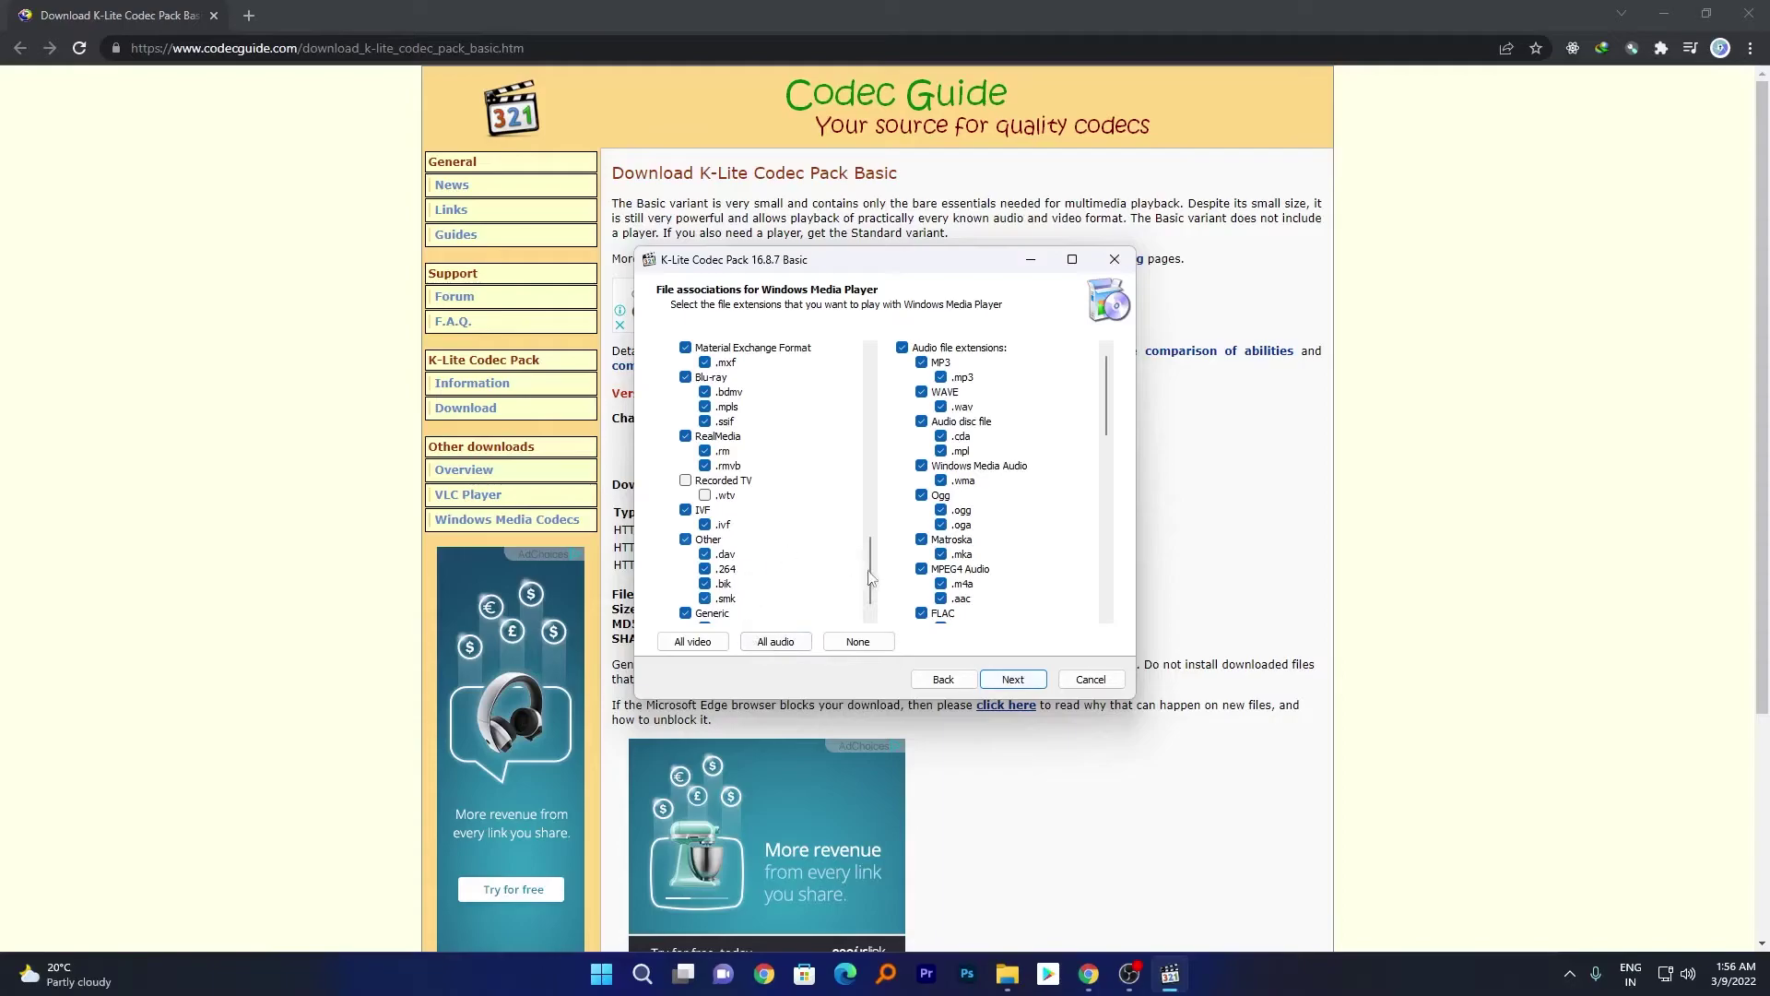
left_click_drag(870, 573, 880, 380)
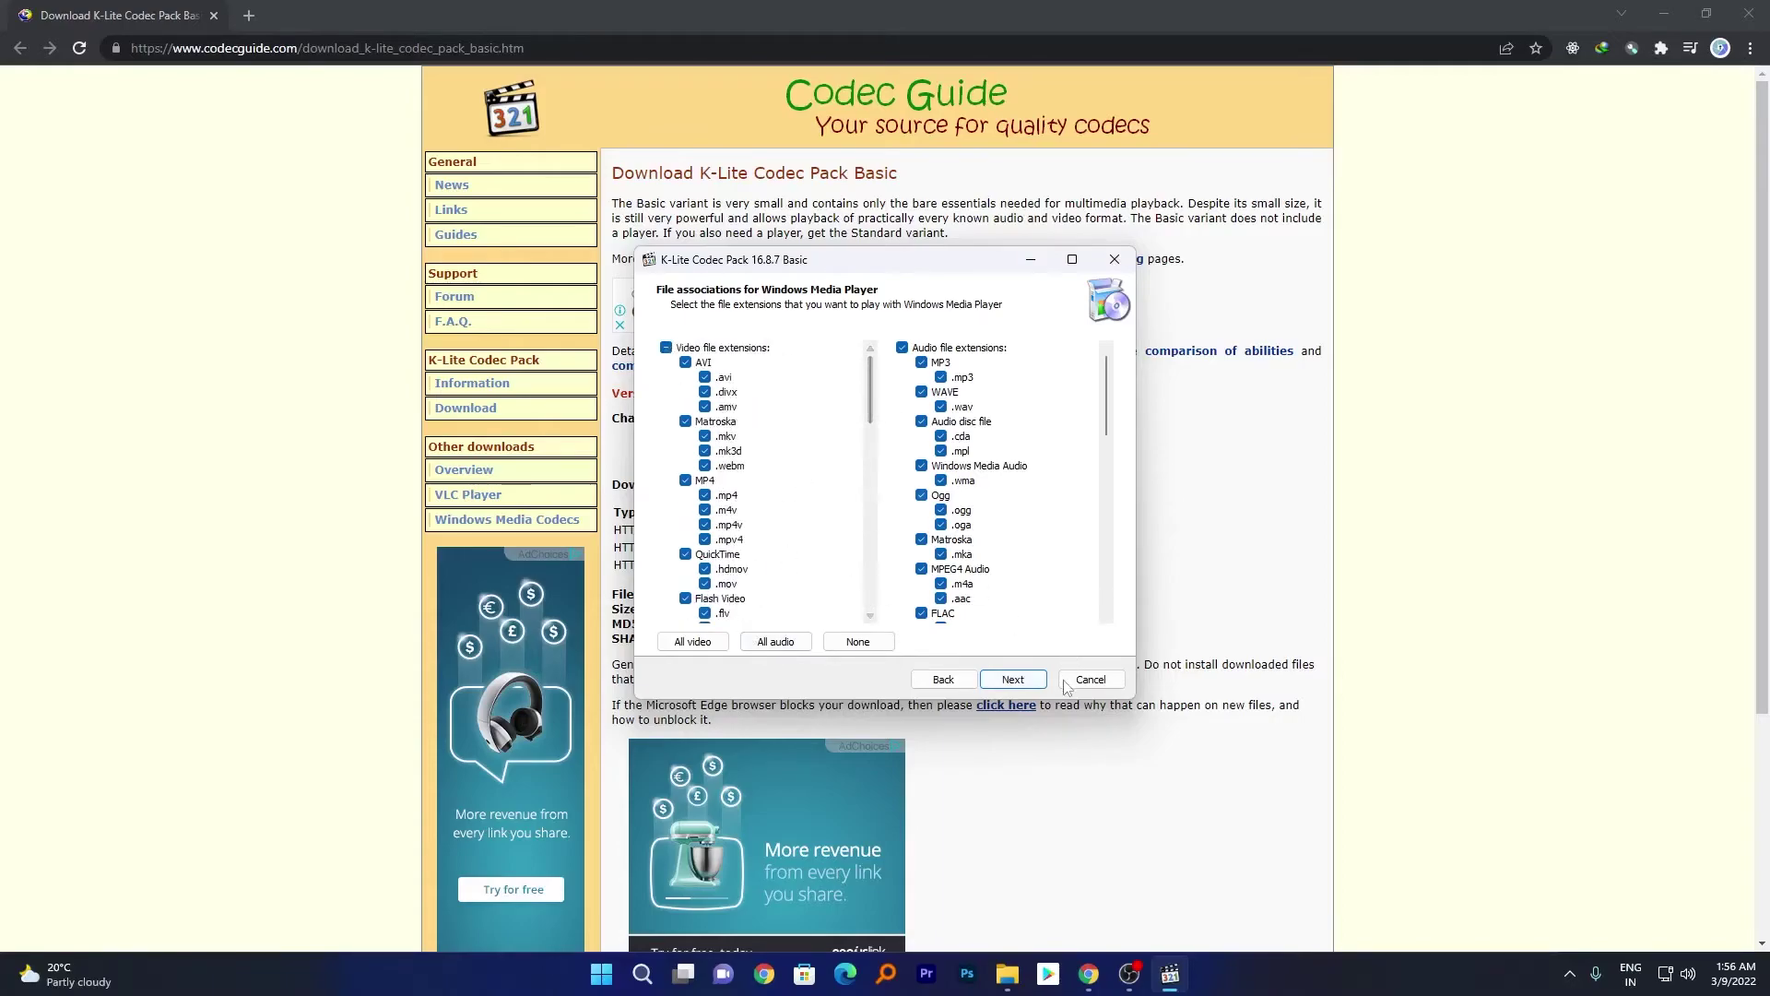
left_click(1031, 680)
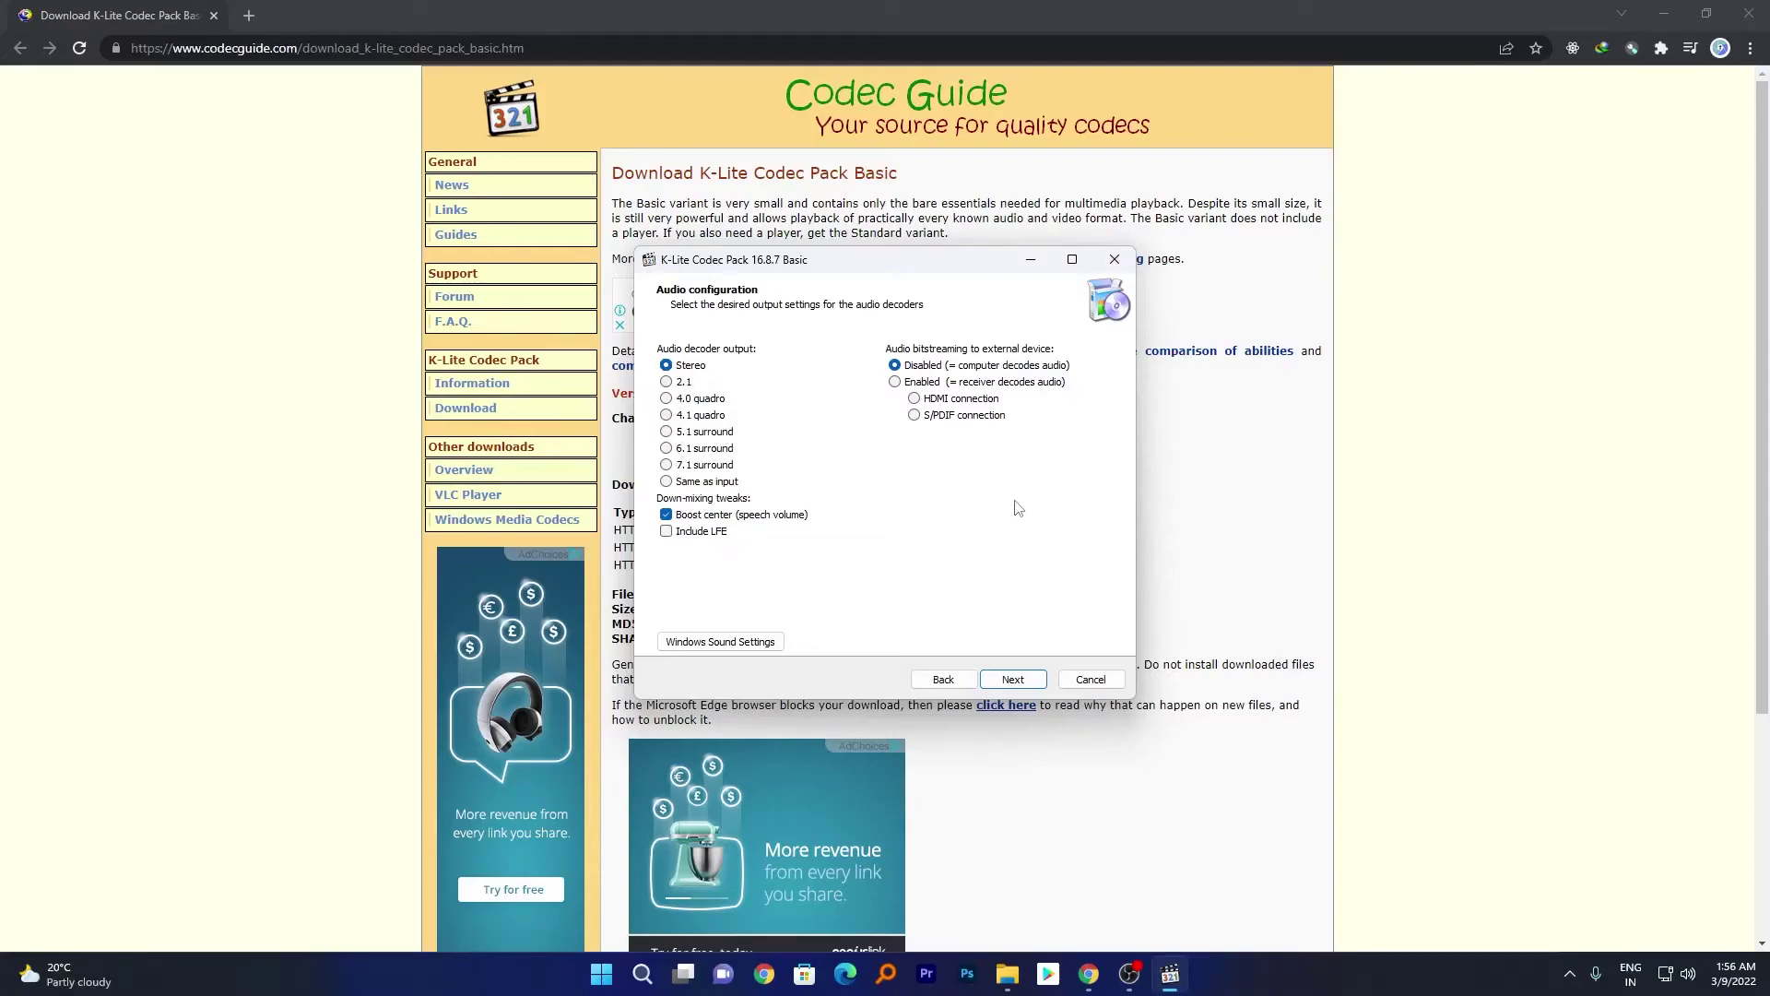
Keep Stereo audio output and default thumbnails, skip the software offer, and install
left_click(1012, 679)
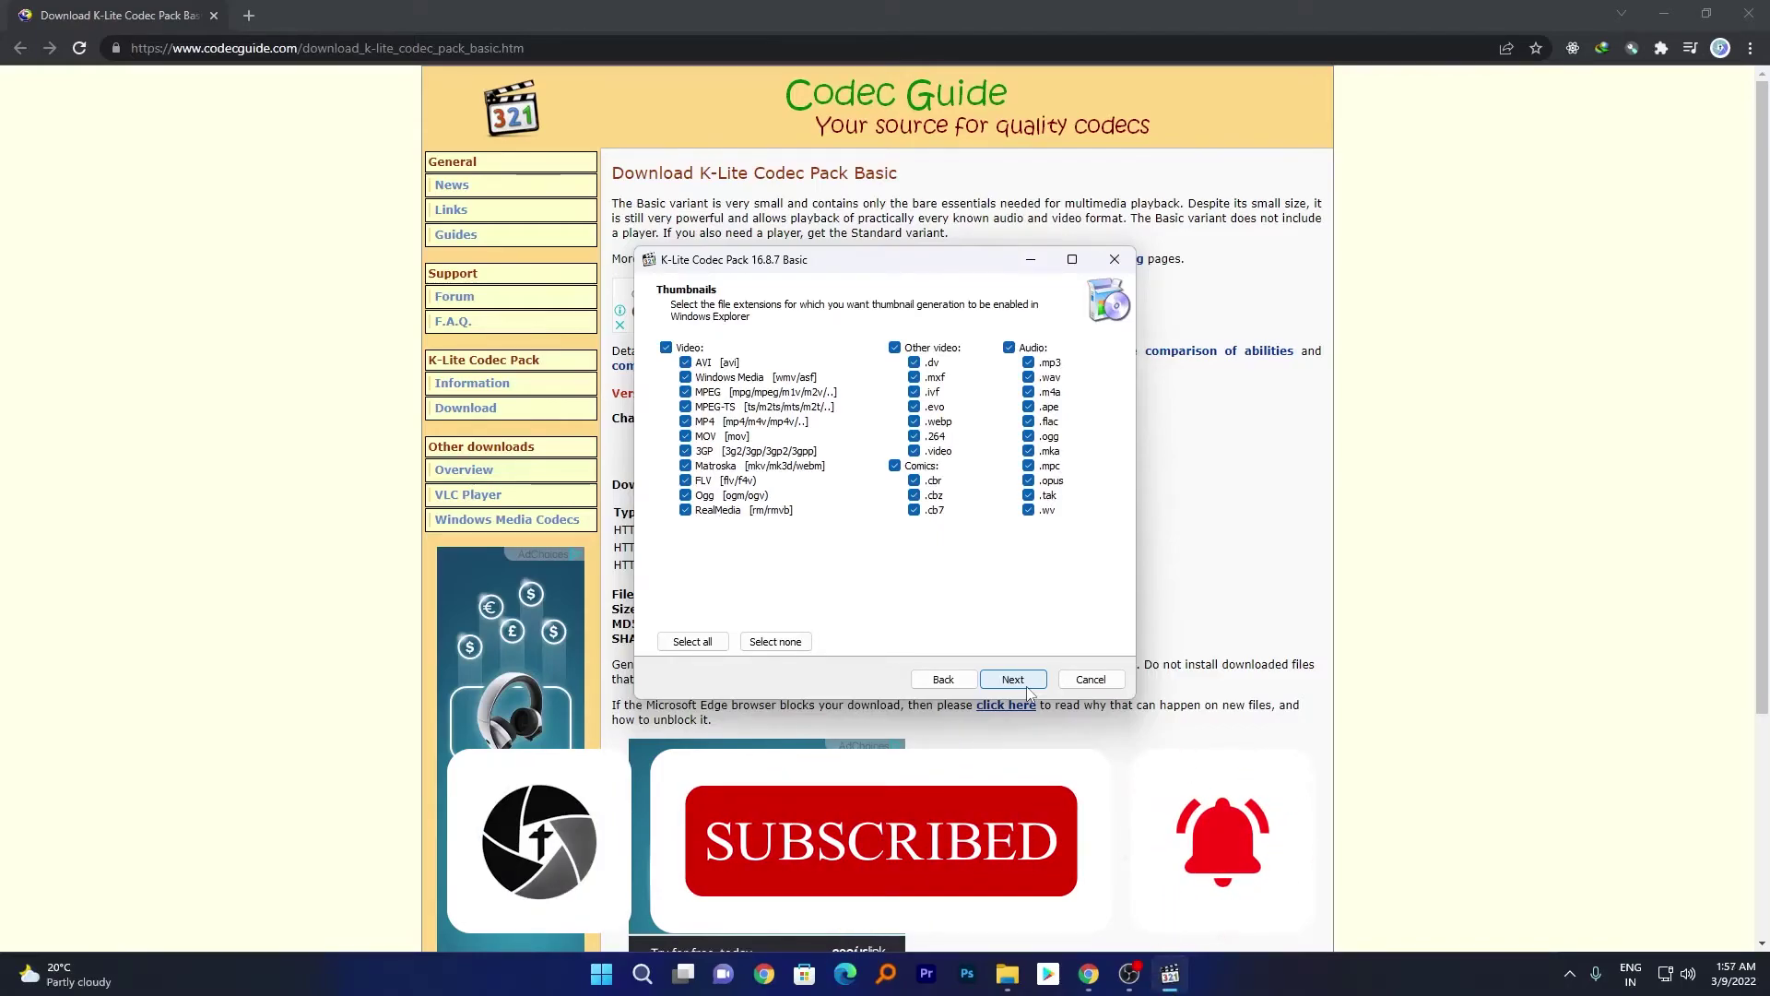
left_click(1028, 687)
left_click(1028, 688)
left_click(1026, 686)
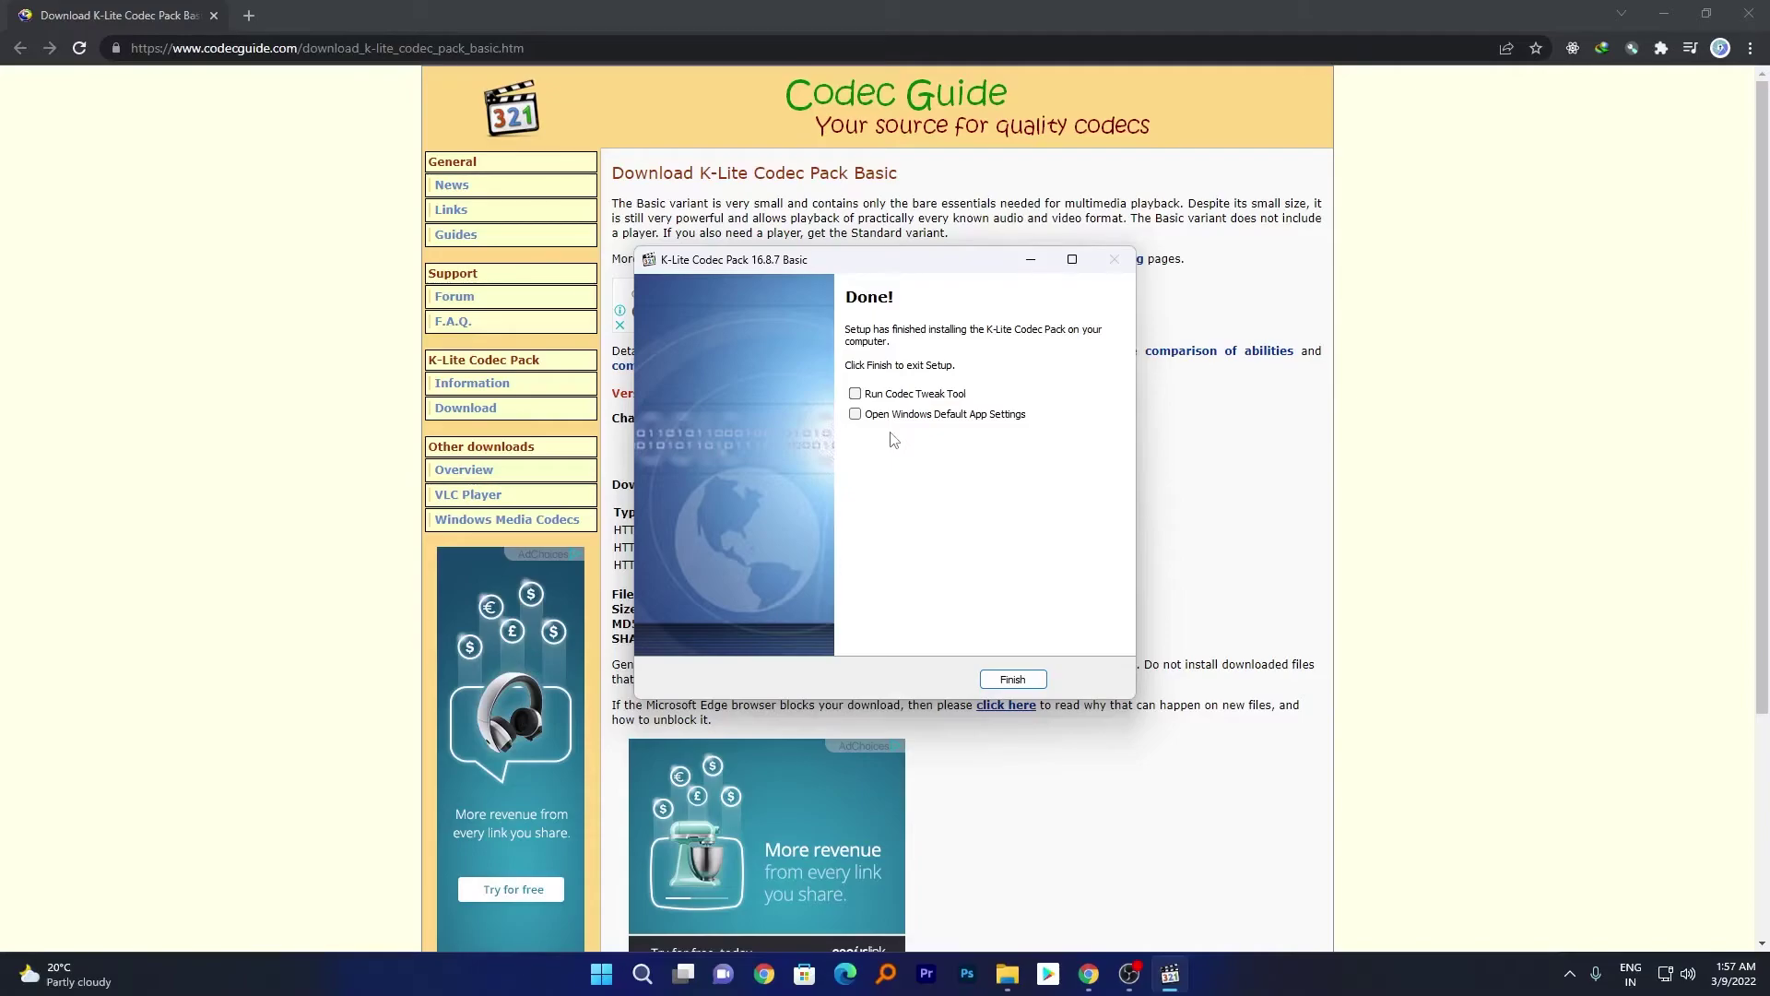
Finish the K-Lite installer and close the Firefox configuration tips page
left_click(1012, 680)
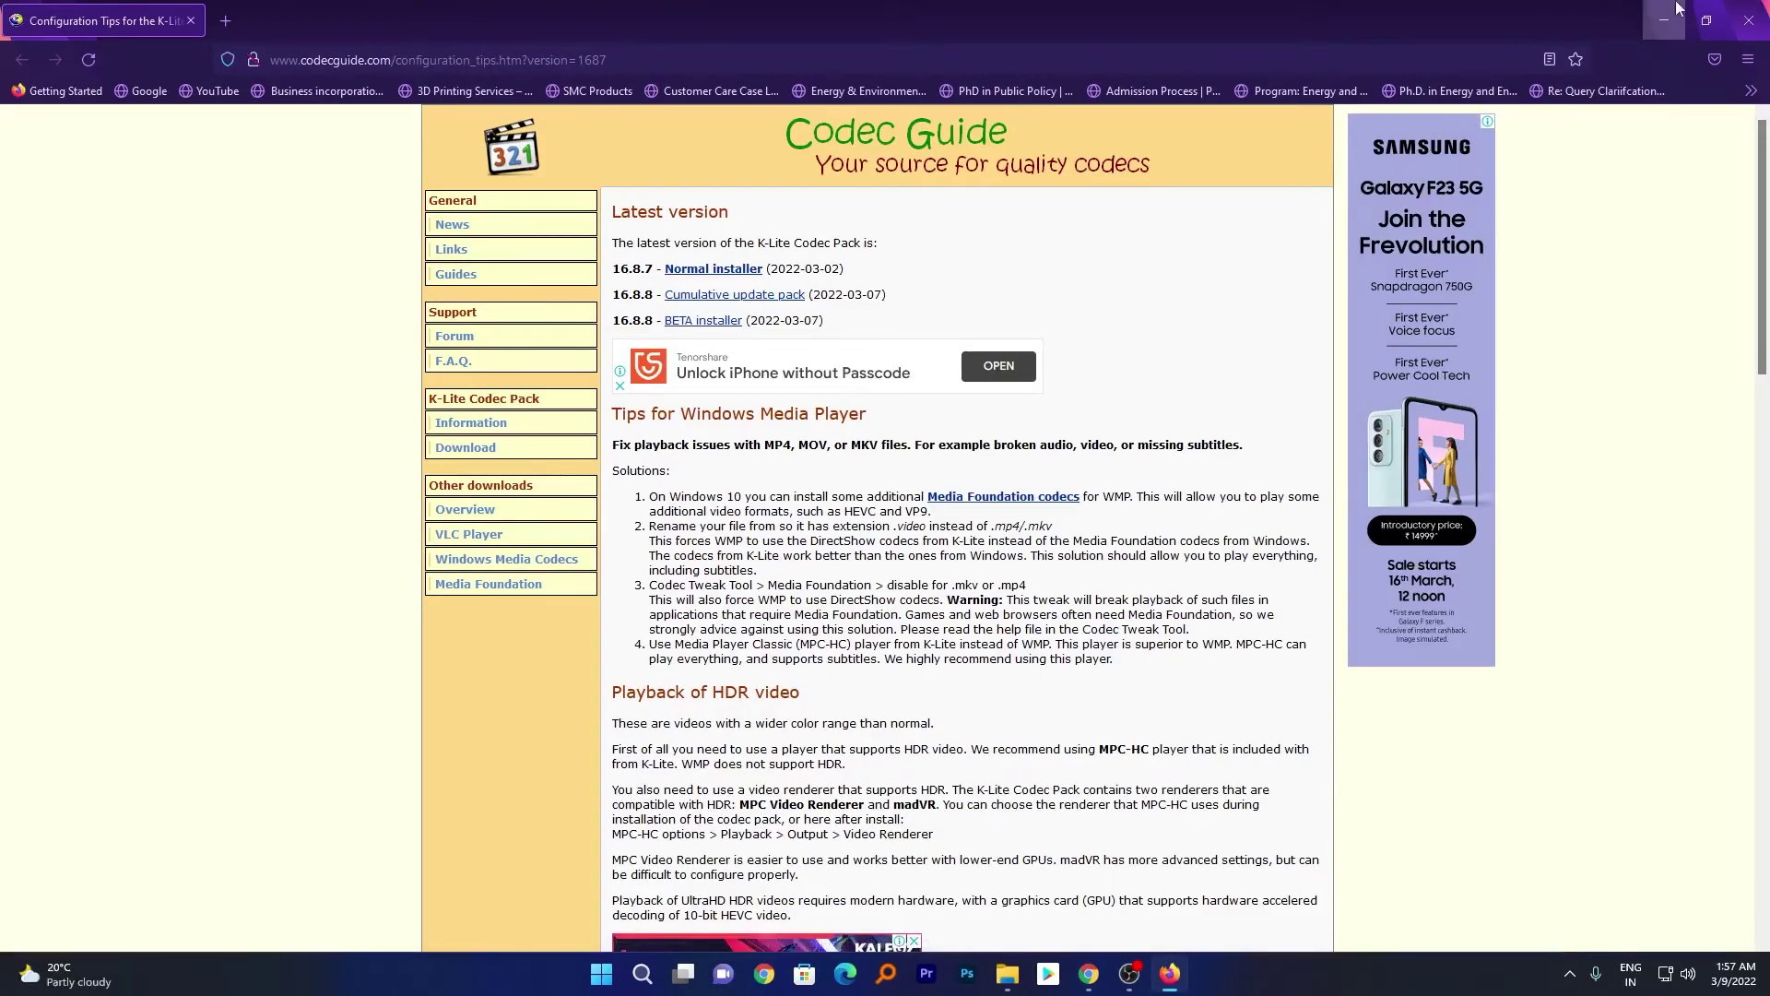
left_click(1749, 27)
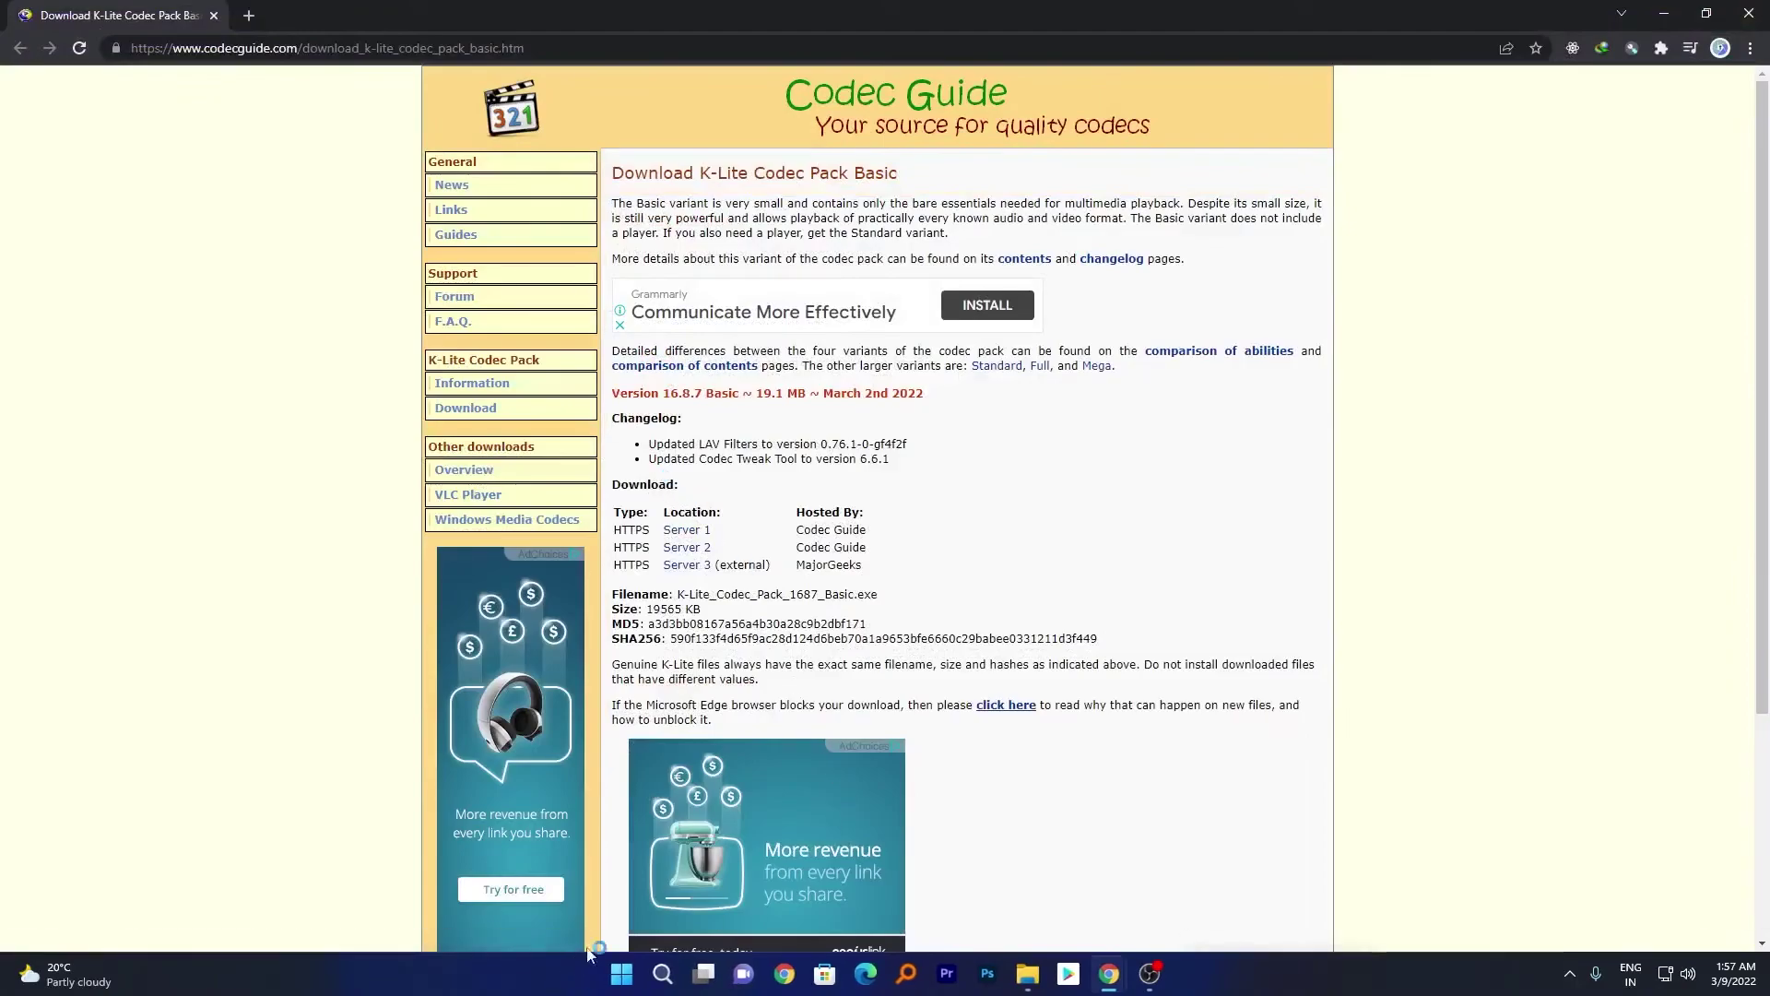